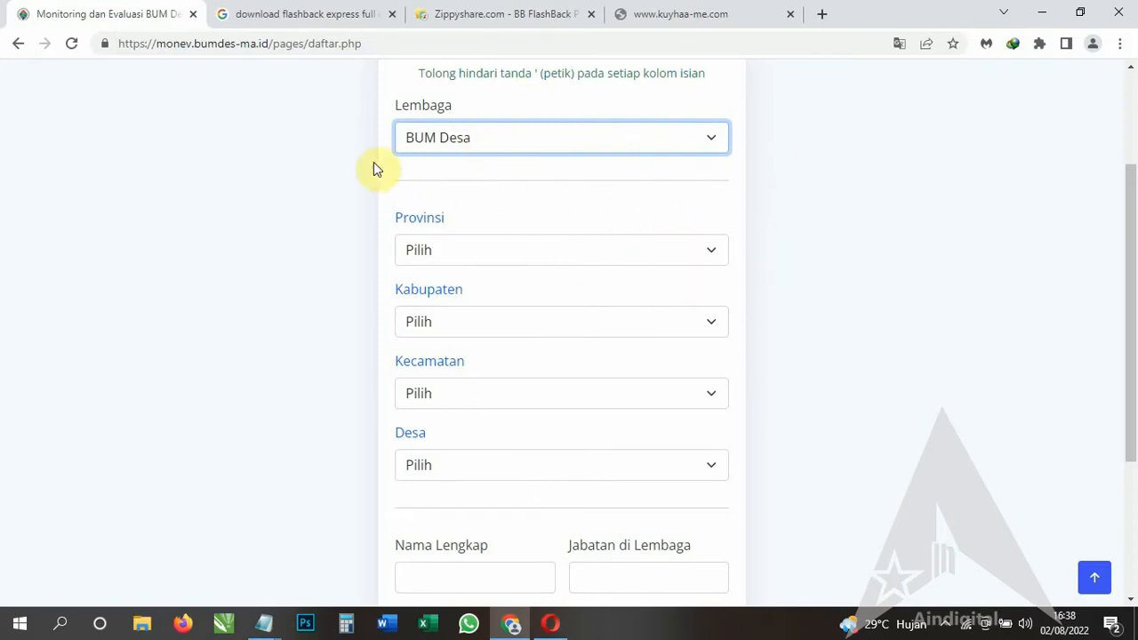
# Choose SULAWESI TENGAH as the province and MOROWALI as the regency.
pyautogui.click(650, 260)
pyautogui.scroll(-4, 594, 405)
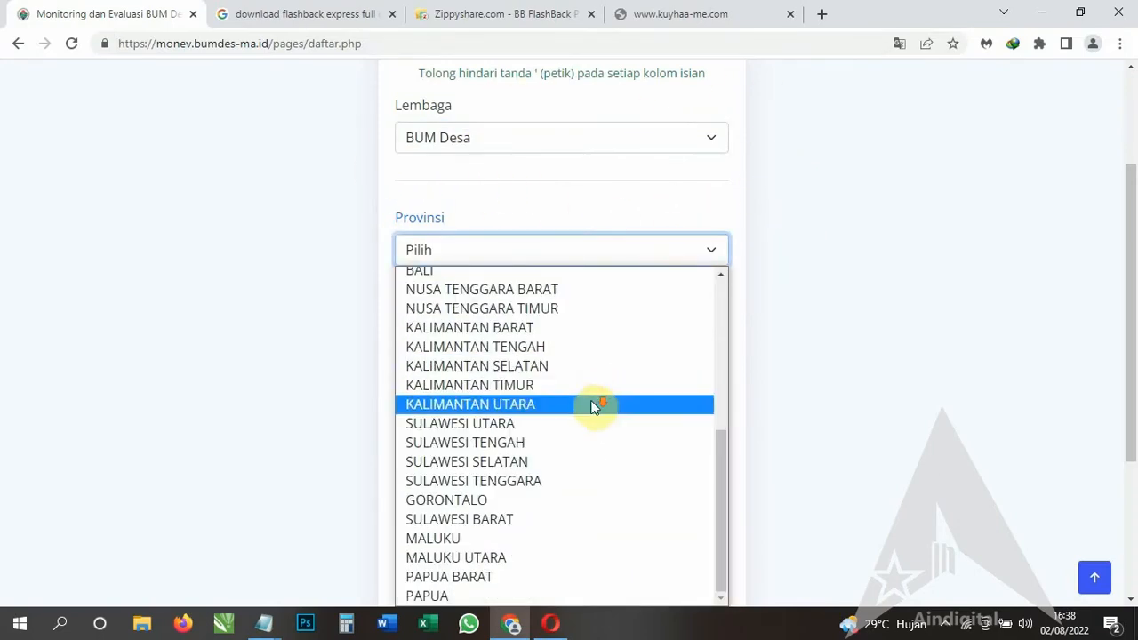
pyautogui.click(569, 442)
pyautogui.click(579, 322)
pyautogui.click(538, 403)
pyautogui.scroll(-1, 548, 326)
# Choose WITA PONDA as the district and EMEA as the village.
pyautogui.click(548, 322)
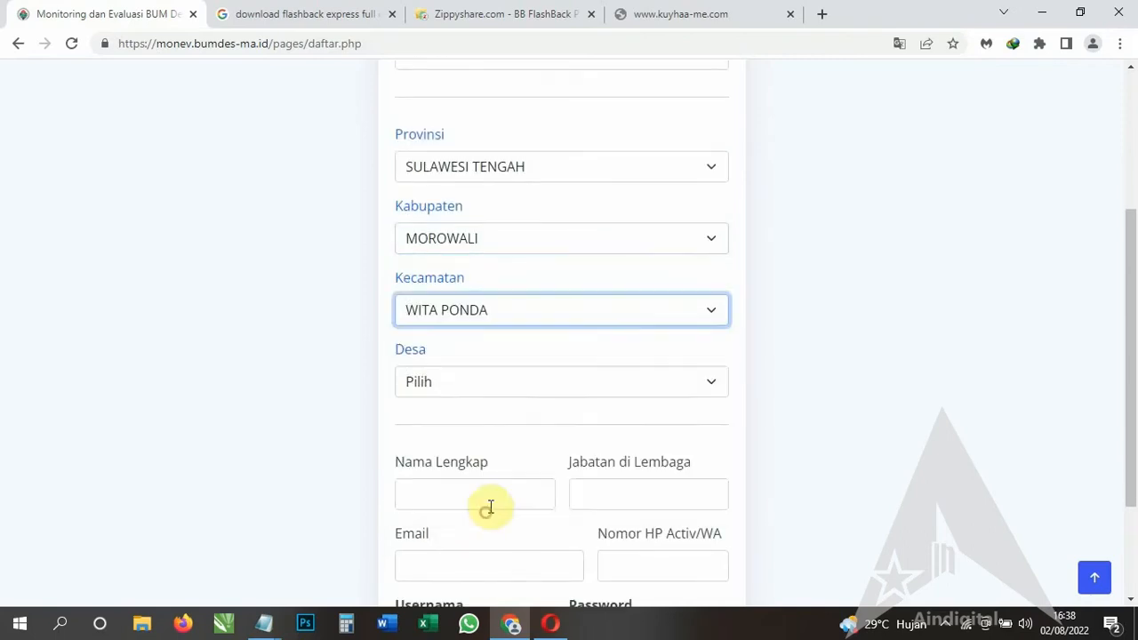
pyautogui.click(483, 508)
pyautogui.scroll(-1, 528, 307)
pyautogui.click(528, 297)
pyautogui.click(465, 417)
pyautogui.scroll(-1, 495, 354)
pyautogui.click(489, 343)
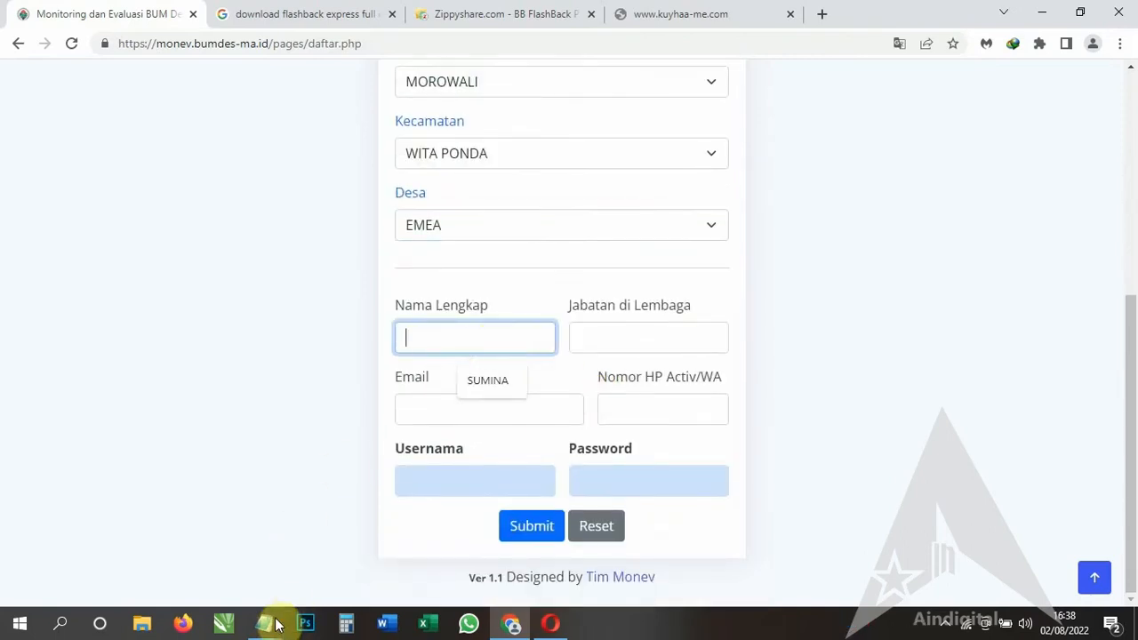
# Copy the full name from Notepad into Nama Lengkap.
pyautogui.click(269, 626)
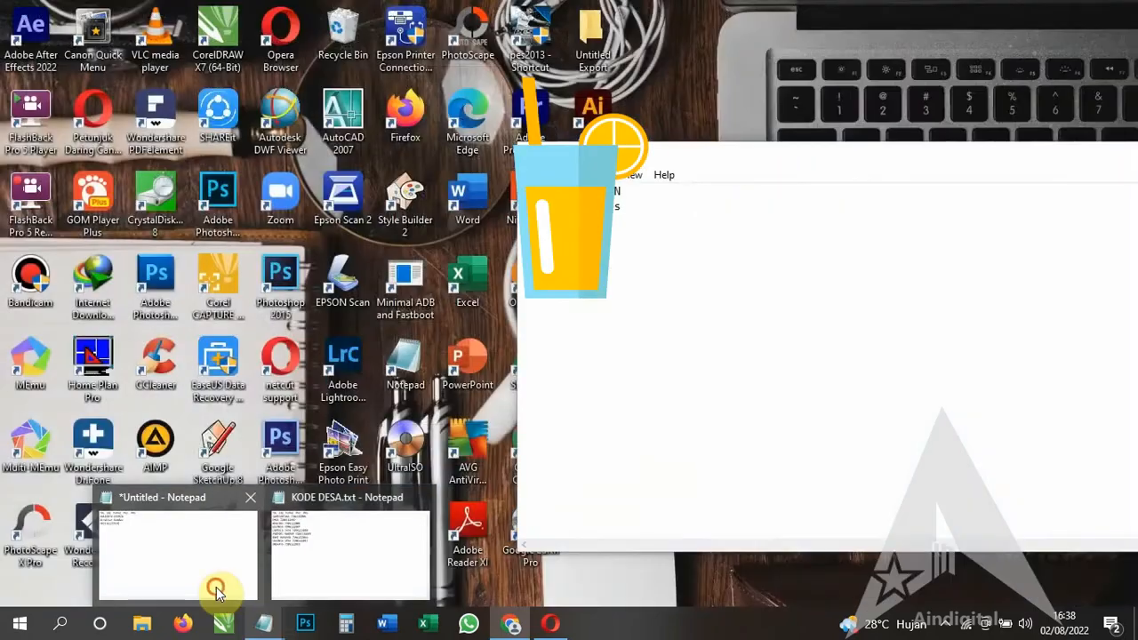
pyautogui.click(216, 569)
pyautogui.rightClick(597, 193)
pyautogui.click(643, 250)
pyautogui.click(808, 118)
pyautogui.rightClick(508, 331)
pyautogui.click(508, 186)
# Copy 'Direktur Bumdes' from Notepad into Jabatan di Lembaga.
pyautogui.click(267, 625)
pyautogui.click(204, 564)
pyautogui.moveTo(526, 212); pyautogui.dragTo(631, 211)
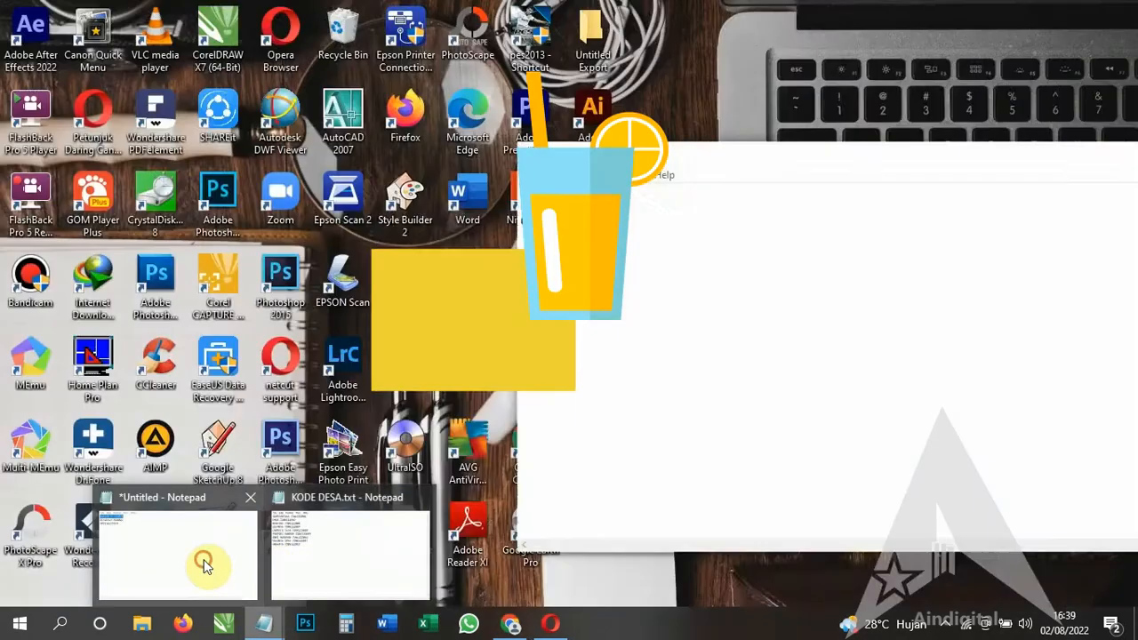
pyautogui.rightClick(584, 205)
pyautogui.click(630, 260)
pyautogui.click(774, 115)
pyautogui.click(617, 339)
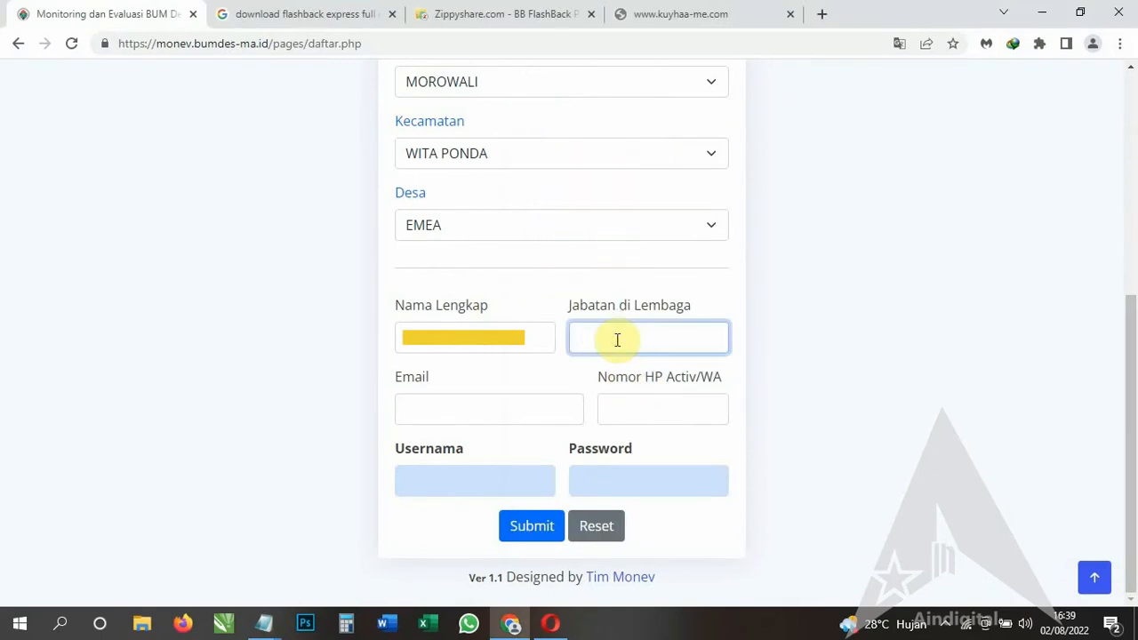
pyautogui.rightClick(617, 340)
pyautogui.click(704, 186)
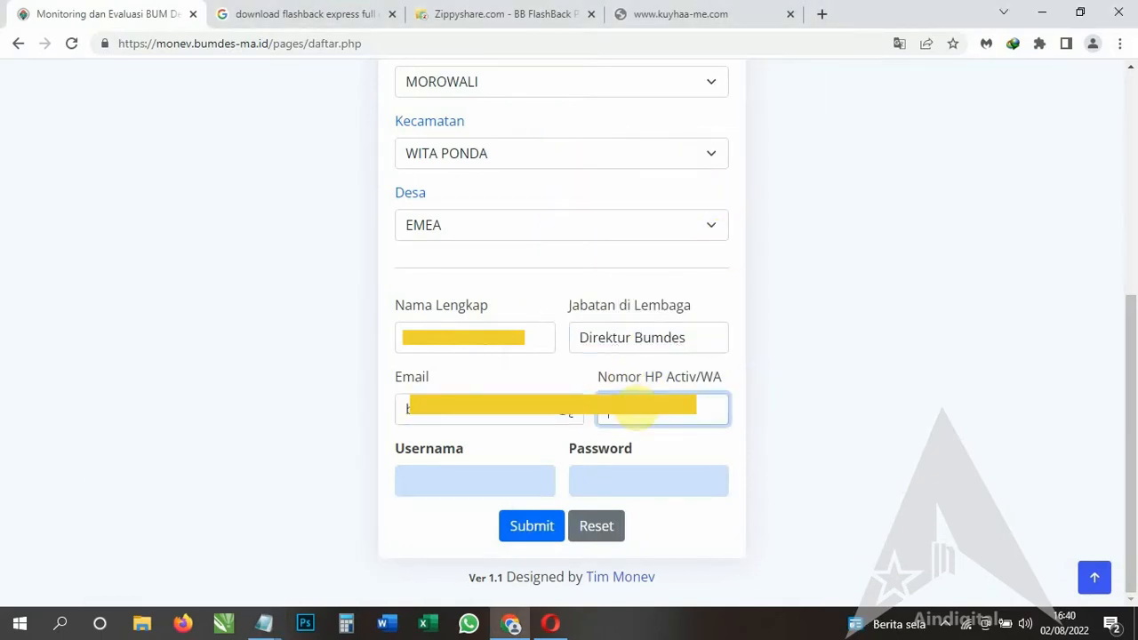
# Take the phone number from Notepad for the Nomor HP field.
pyautogui.click(264, 624)
pyautogui.click(204, 564)
pyautogui.moveTo(623, 254); pyautogui.dragTo(527, 253)
pyautogui.click(342, 450)
pyautogui.click(629, 415)
# Fill in the username and paste the account password.
pyautogui.click(508, 478)
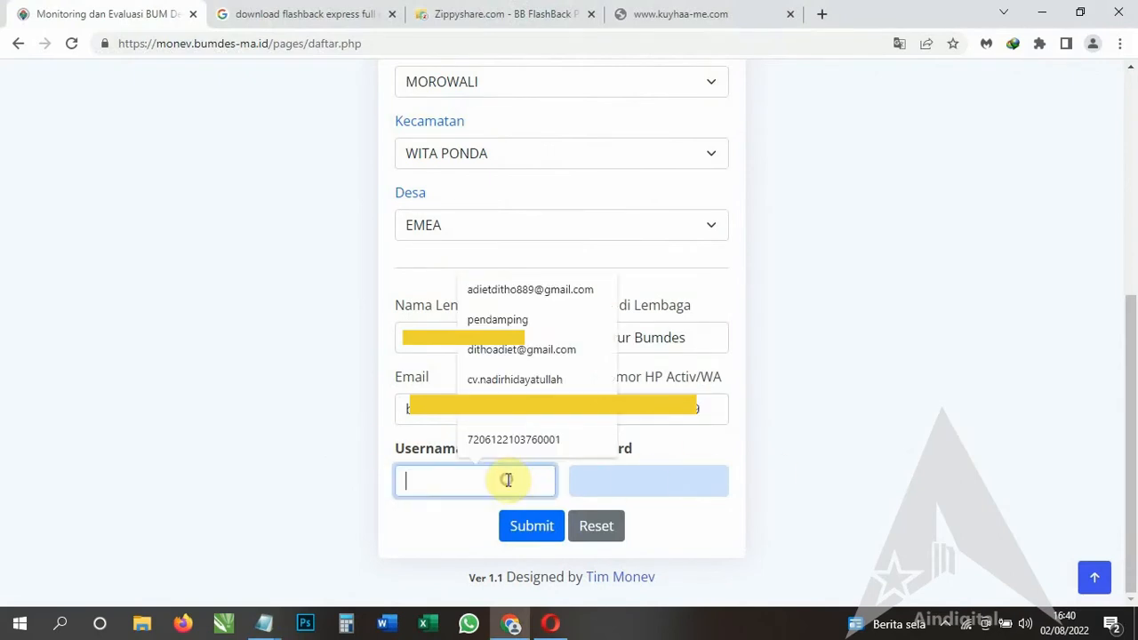
pyautogui.click(630, 486)
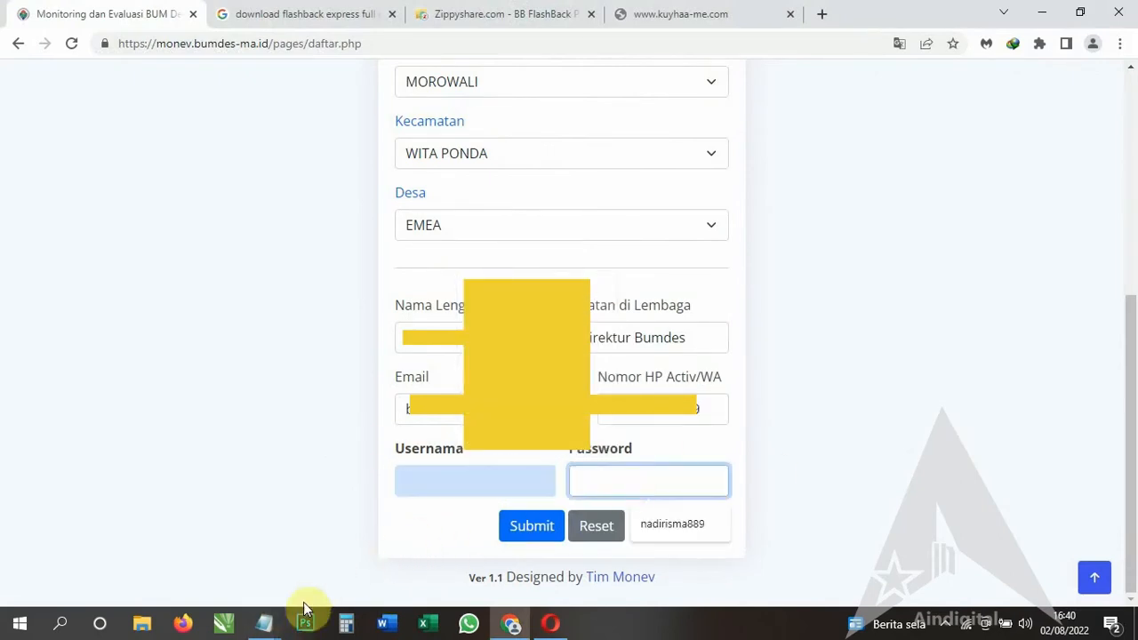
pyautogui.click(630, 489)
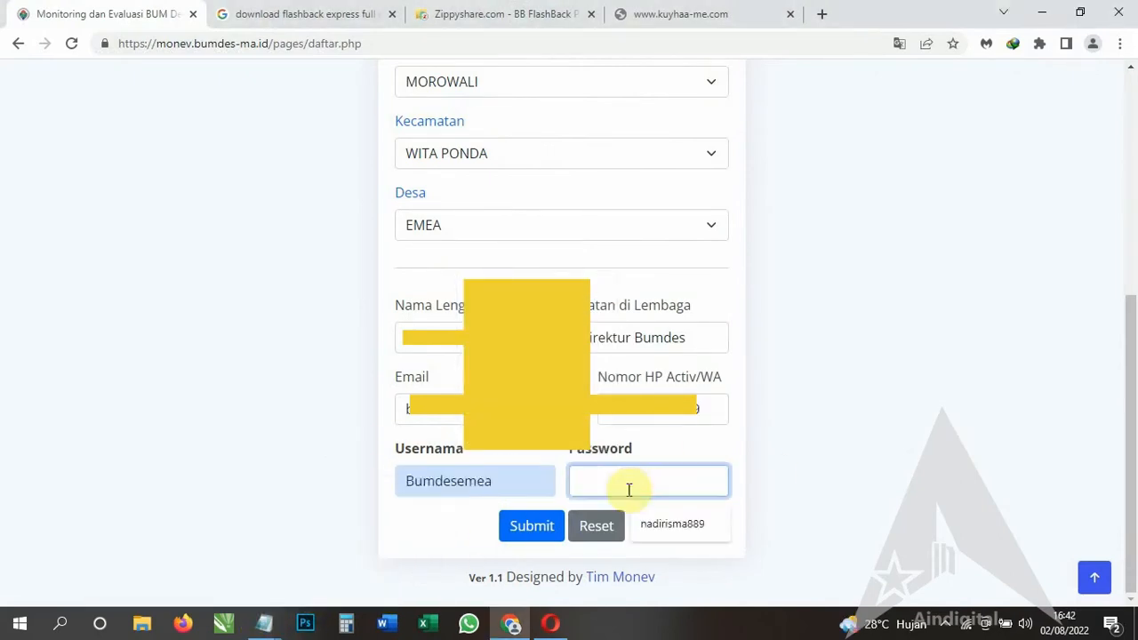
pyautogui.hotkey('ctrl', 'v')
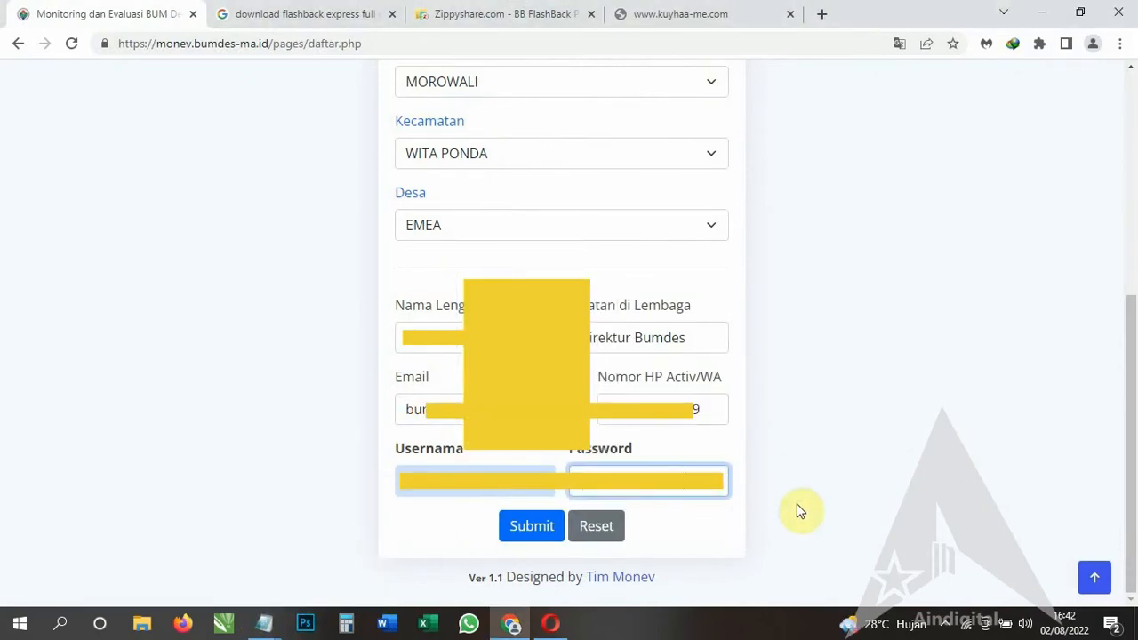
# Submit the registration, log in, and enter 'Sumolo Indah' as the BUM Desa name in the profile.
pyautogui.click(542, 535)
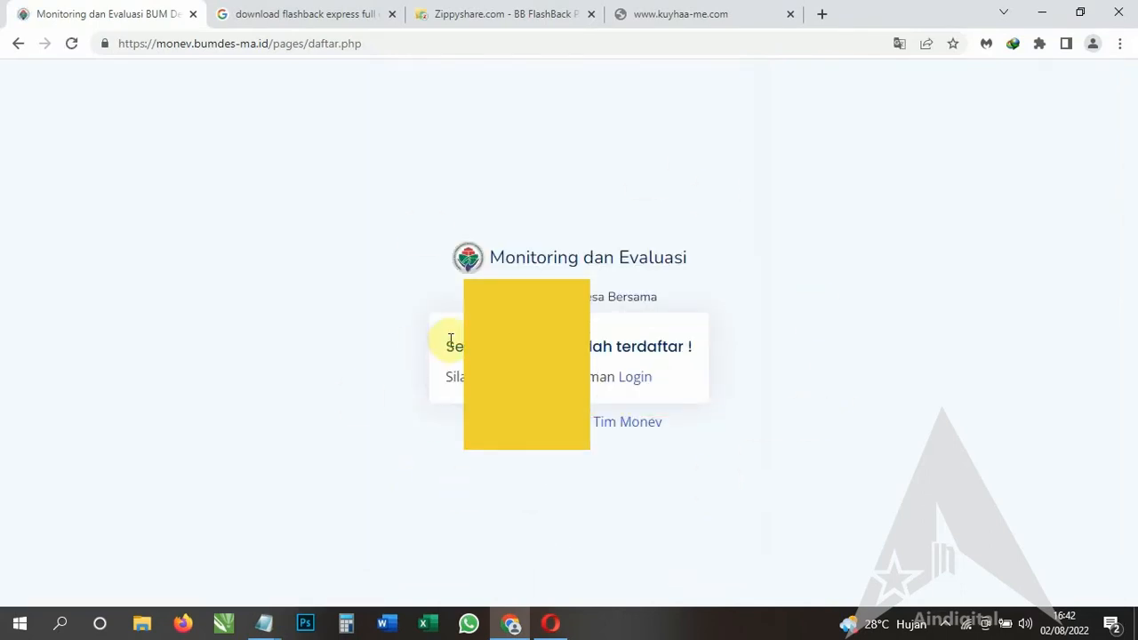
pyautogui.click(637, 378)
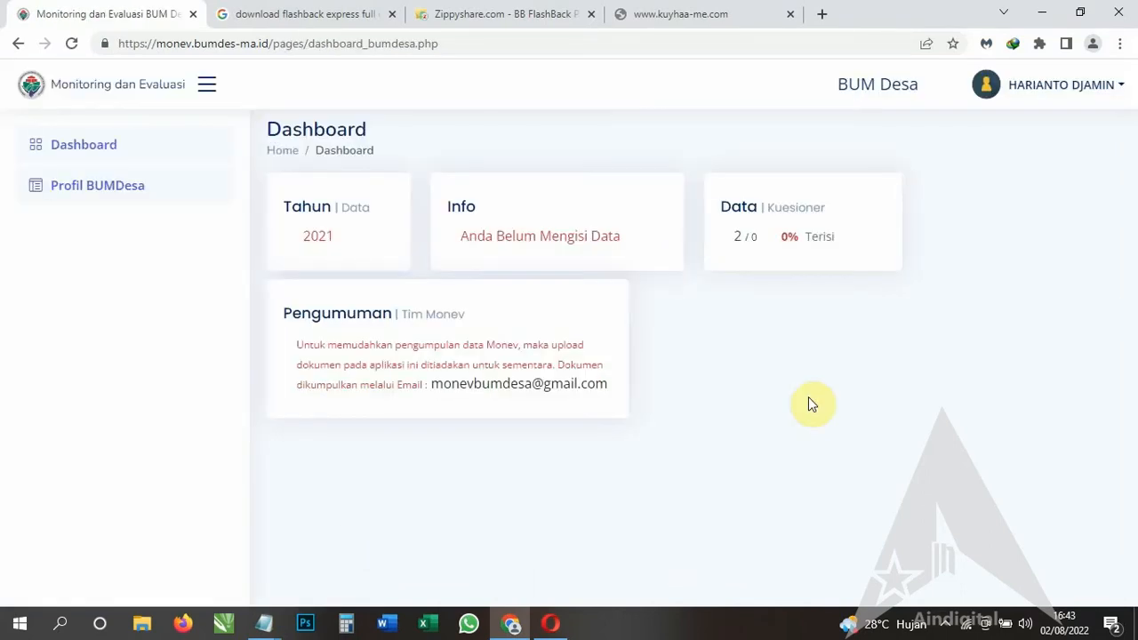
pyautogui.click(77, 188)
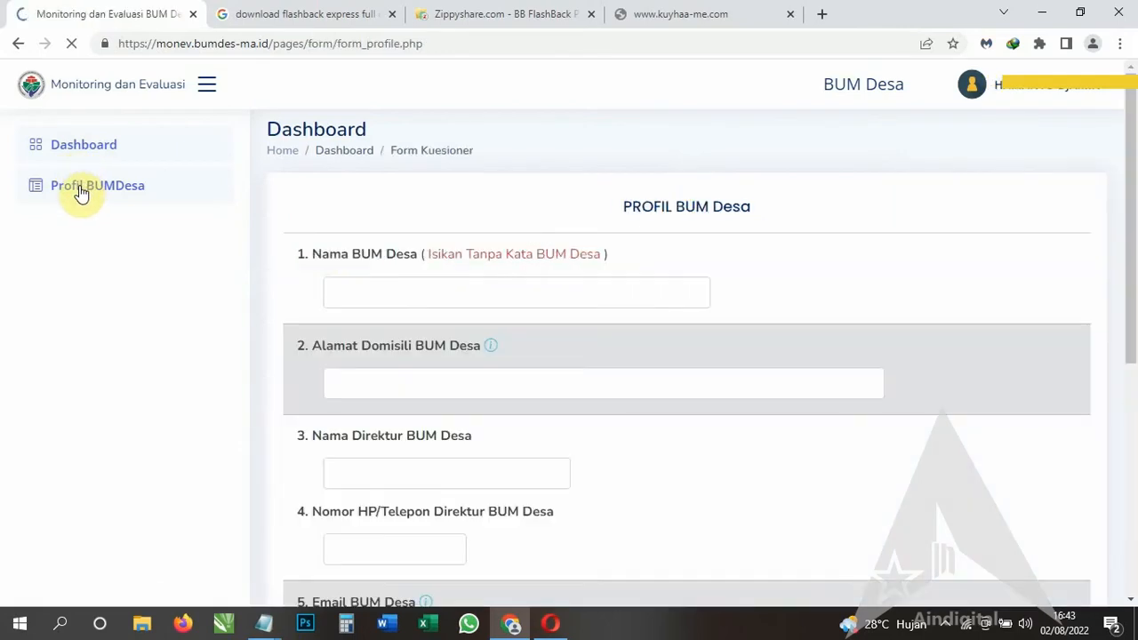
pyautogui.click(422, 290)
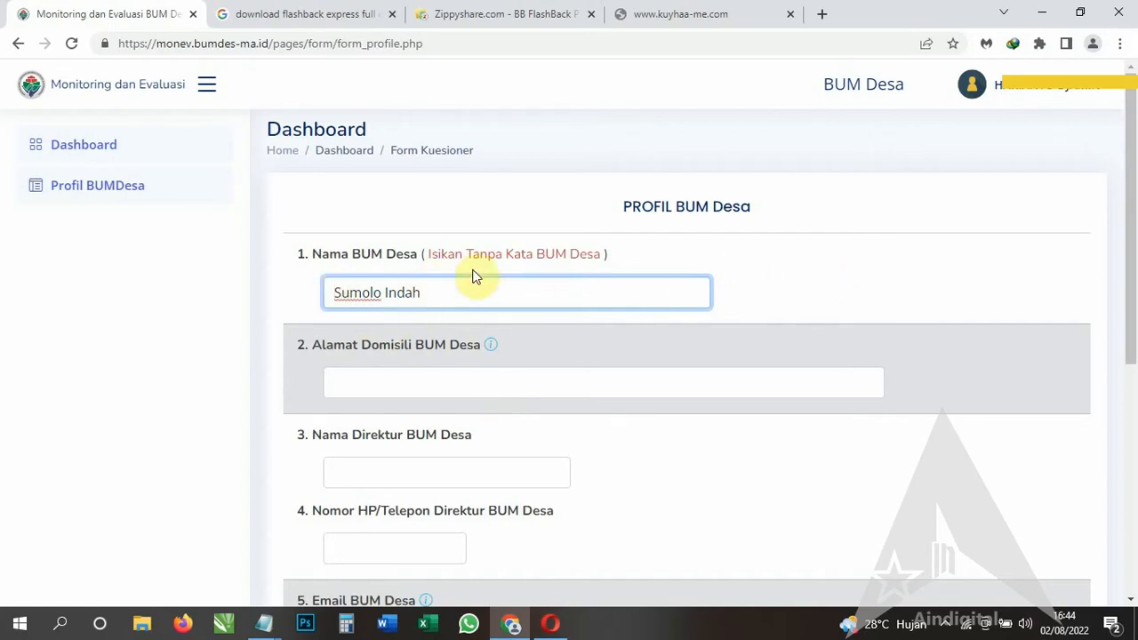
pyautogui.scroll(-1, 534, 338)
# Enter the domicile address and the director's name.
pyautogui.click(464, 301)
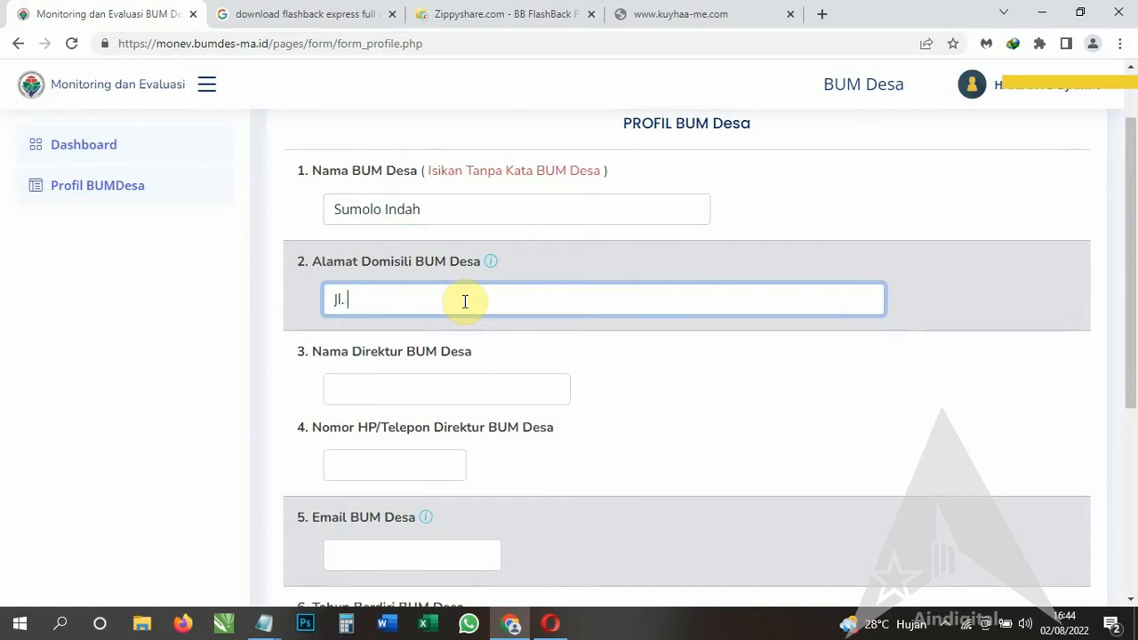
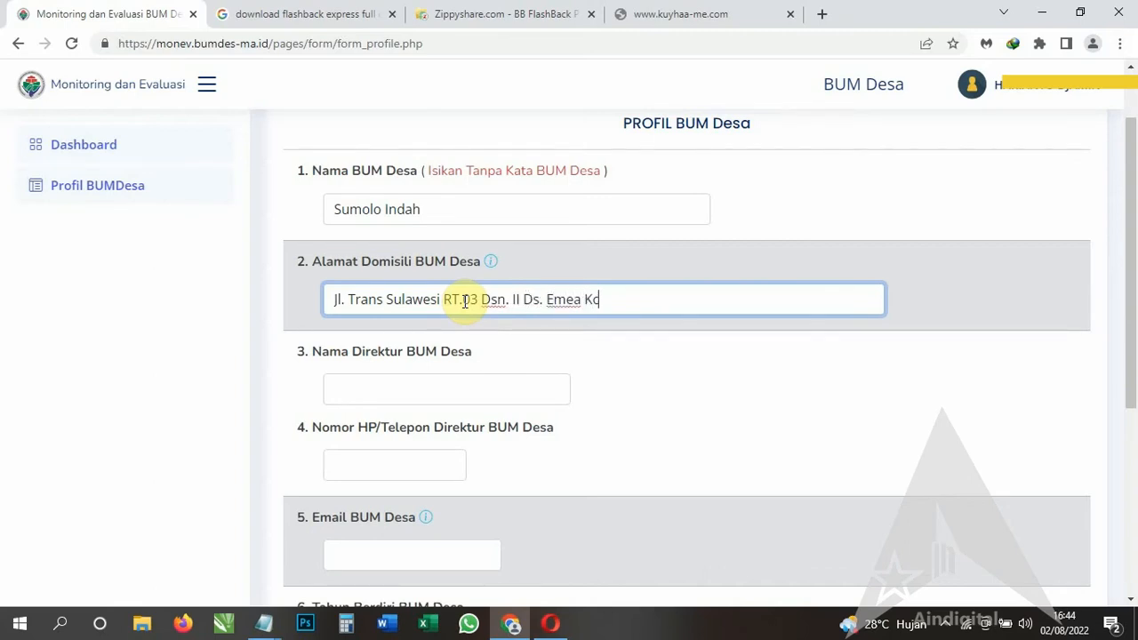
pyautogui.moveTo(650, 299); pyautogui.dragTo(347, 322)
pyautogui.click(635, 299)
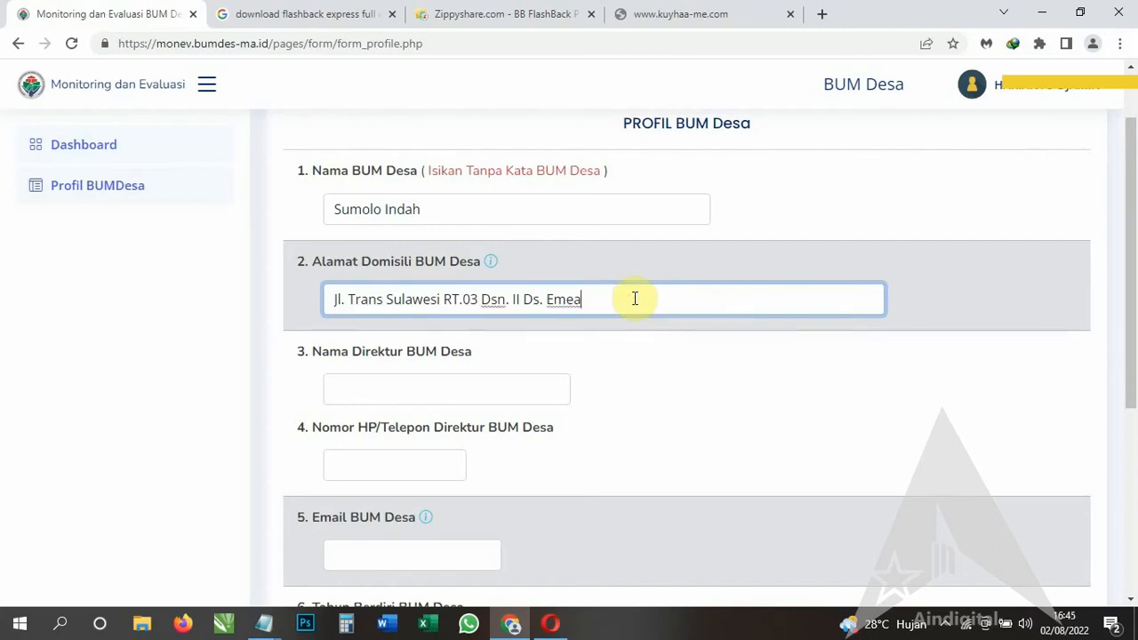
pyautogui.click(411, 393)
pyautogui.scroll(-1, 399, 386)
# Paste the director's phone number into its field.
pyautogui.click(399, 384)
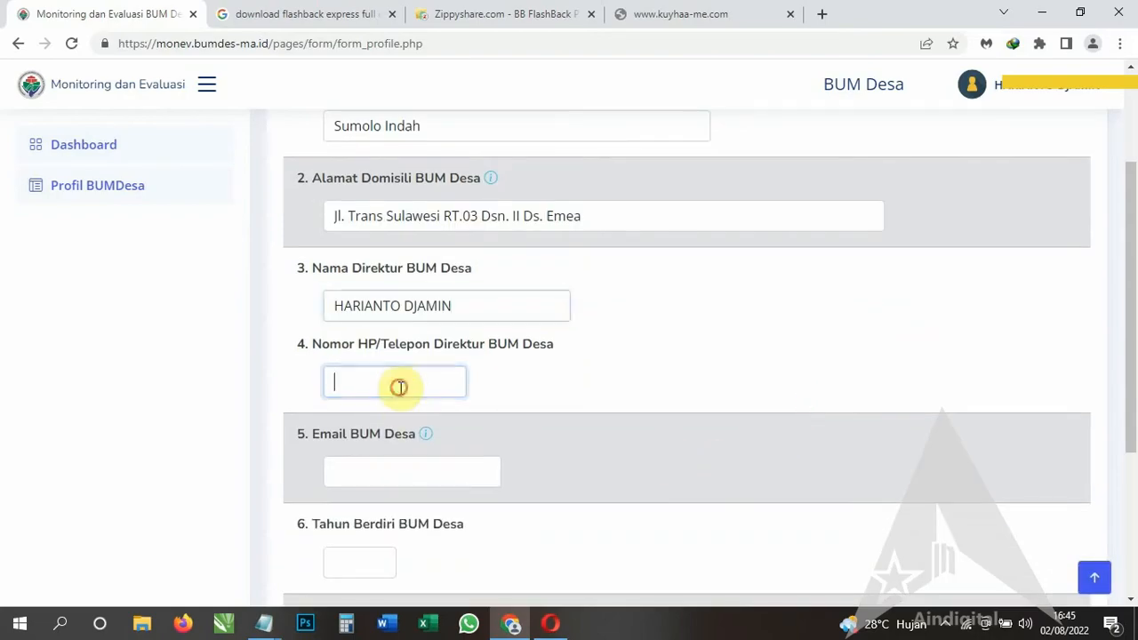
pyautogui.click(264, 622)
pyautogui.click(403, 383)
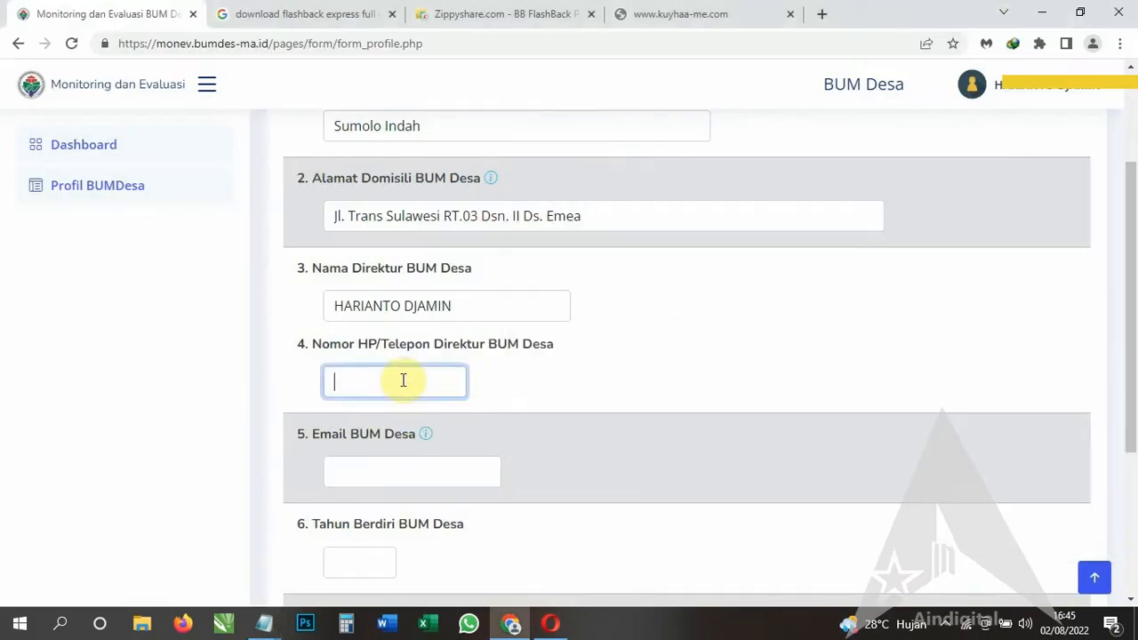
pyautogui.hotkey('ctrl', 'v')
pyautogui.scroll(-2, 462, 408)
# Paste the BUM Desa e-mail address from Notepad.
pyautogui.click(264, 623)
pyautogui.click(213, 562)
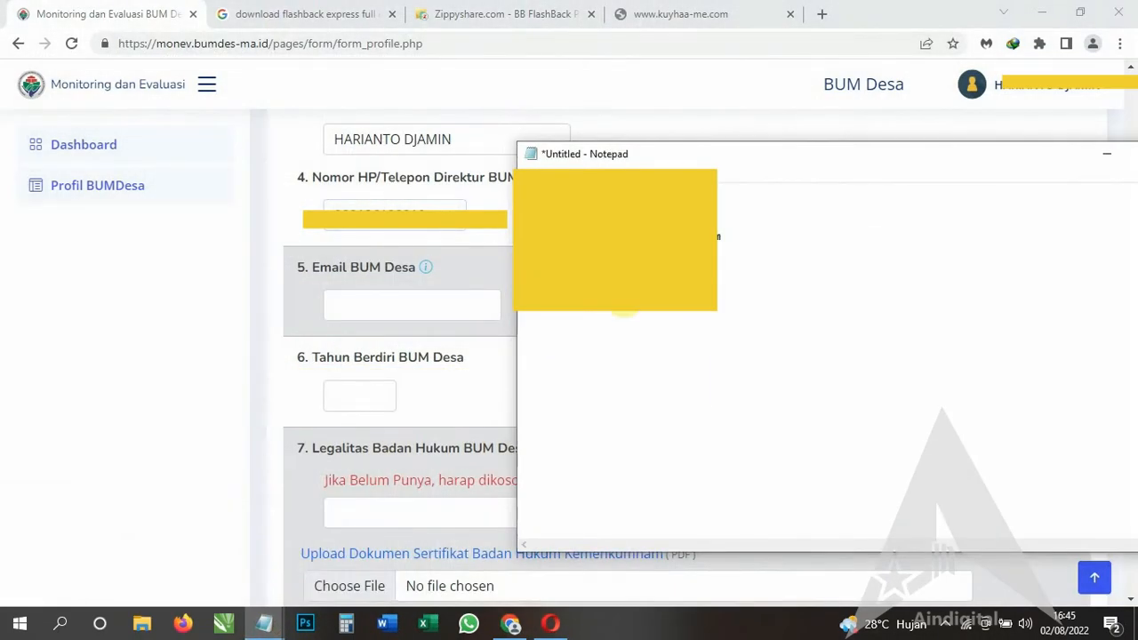
pyautogui.click(457, 307)
pyautogui.hotkey('ctrl', 'v')
pyautogui.scroll(-1, 480, 325)
pyautogui.click(364, 314)
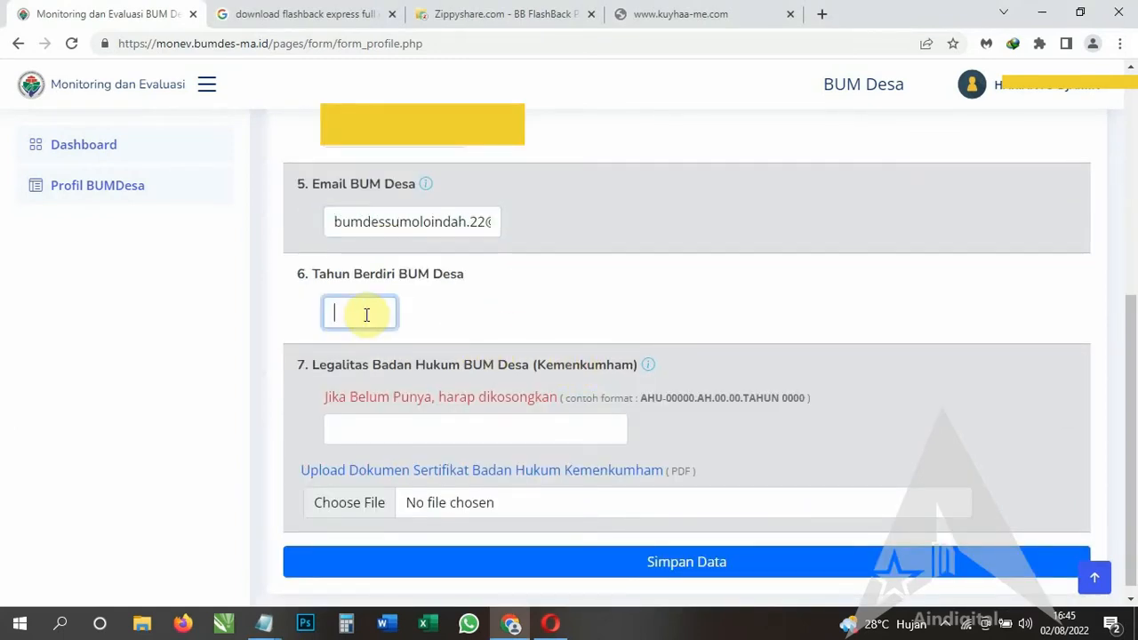
# Correct the founding year's last digit to 1, then save the profile and confirm with Ya.
pyautogui.scroll(-1, 519, 445)
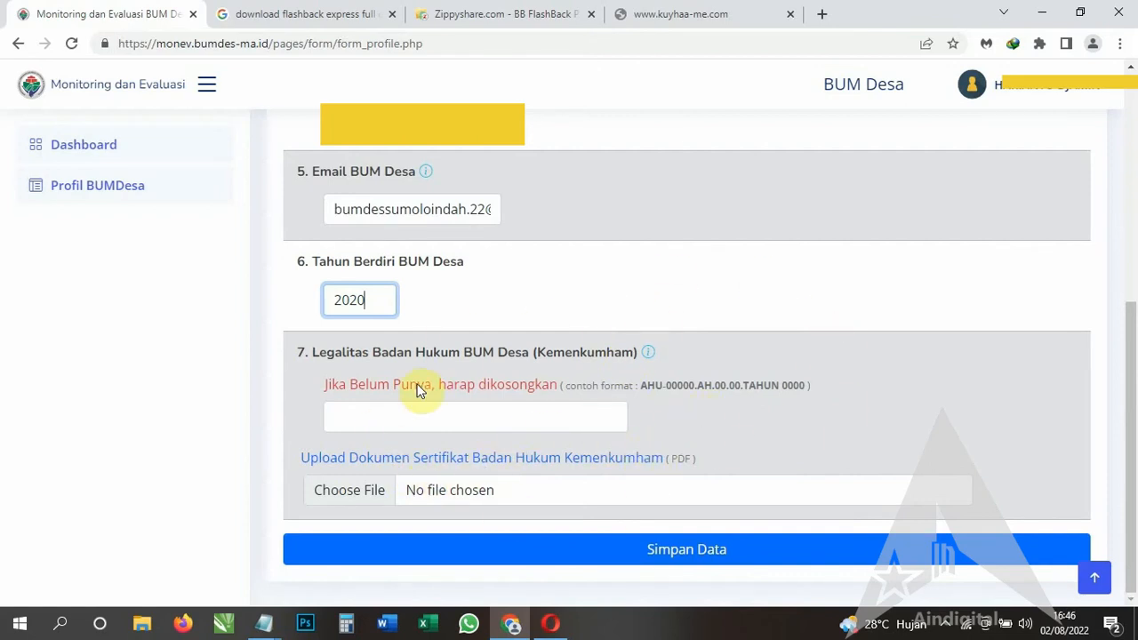
pyautogui.click(770, 551)
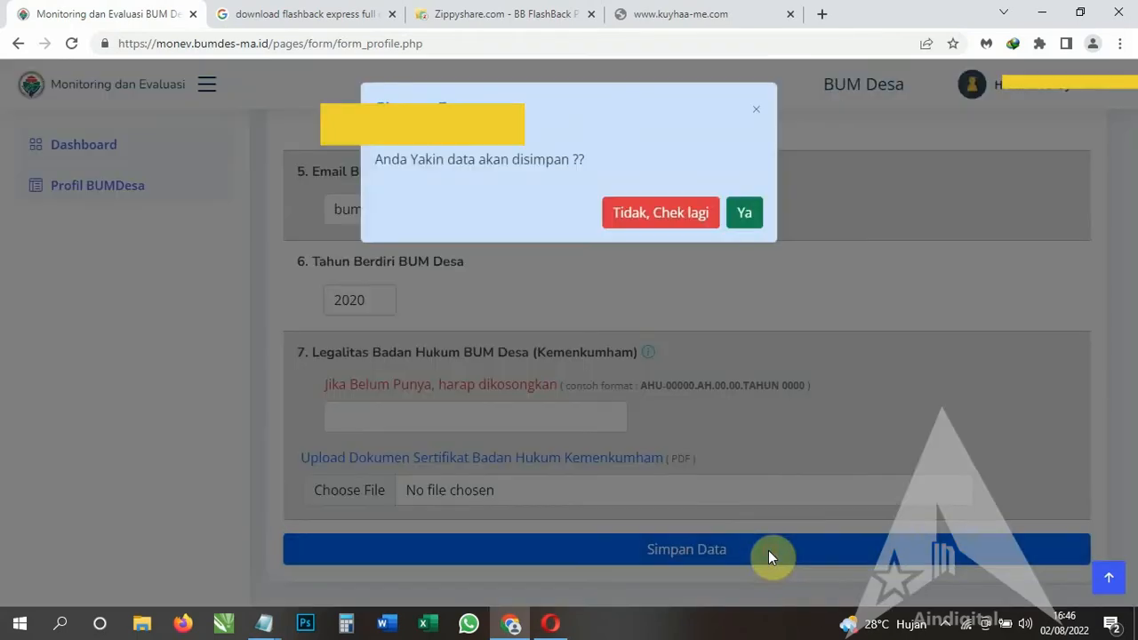
pyautogui.click(756, 109)
pyautogui.press('BackSpace')
pyautogui.write('1')
pyautogui.click(720, 549)
pyautogui.click(747, 215)
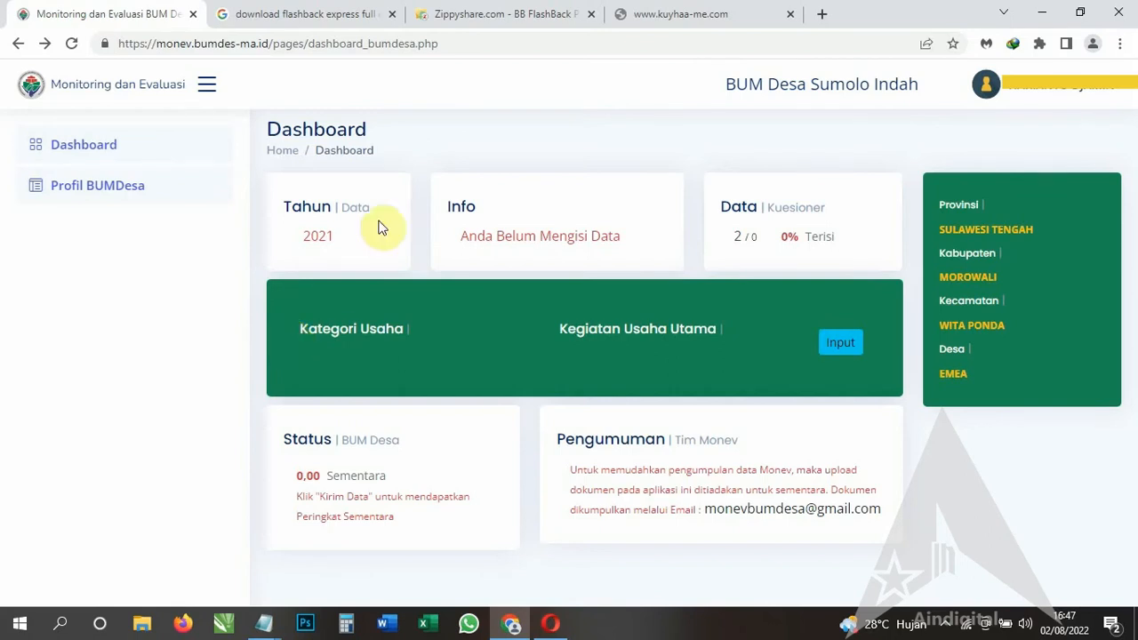
# Save business category Keuangan/LKD with main activity 'Unit Simpan Pinjam'.
pyautogui.click(841, 345)
pyautogui.click(556, 190)
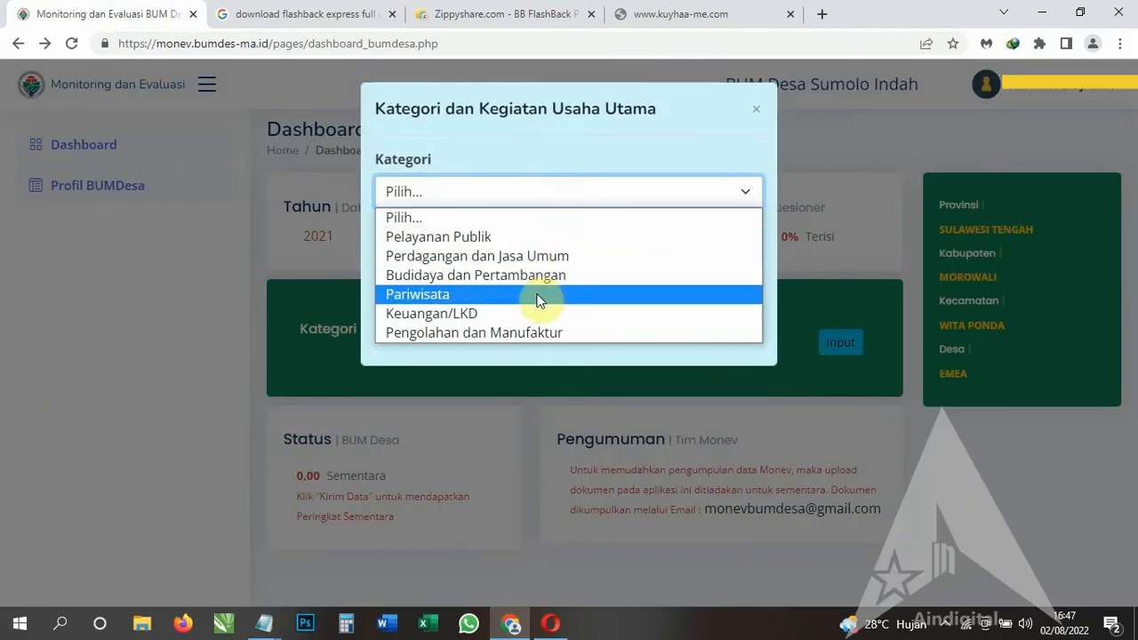
pyautogui.click(514, 313)
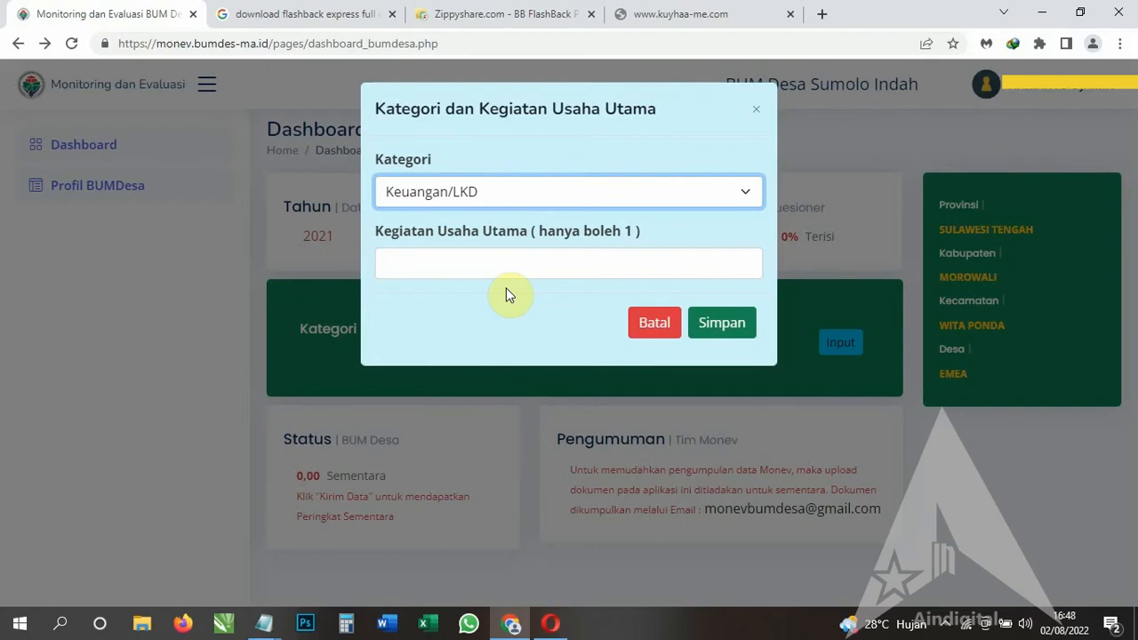
pyautogui.click(525, 264)
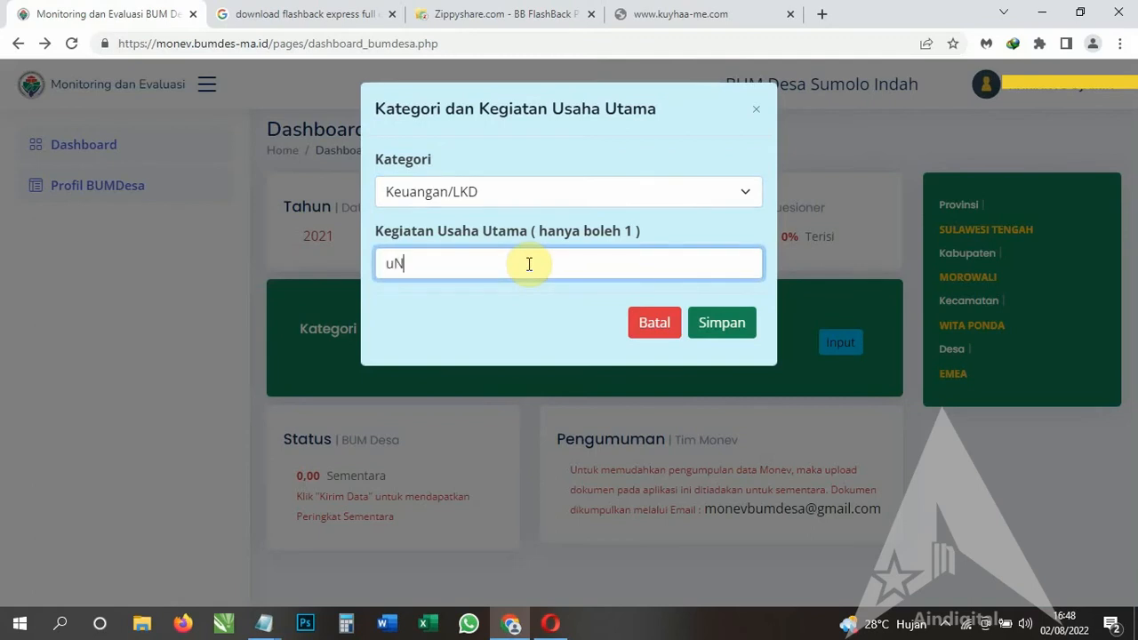
pyautogui.write('Unit Simpan Pinjam')
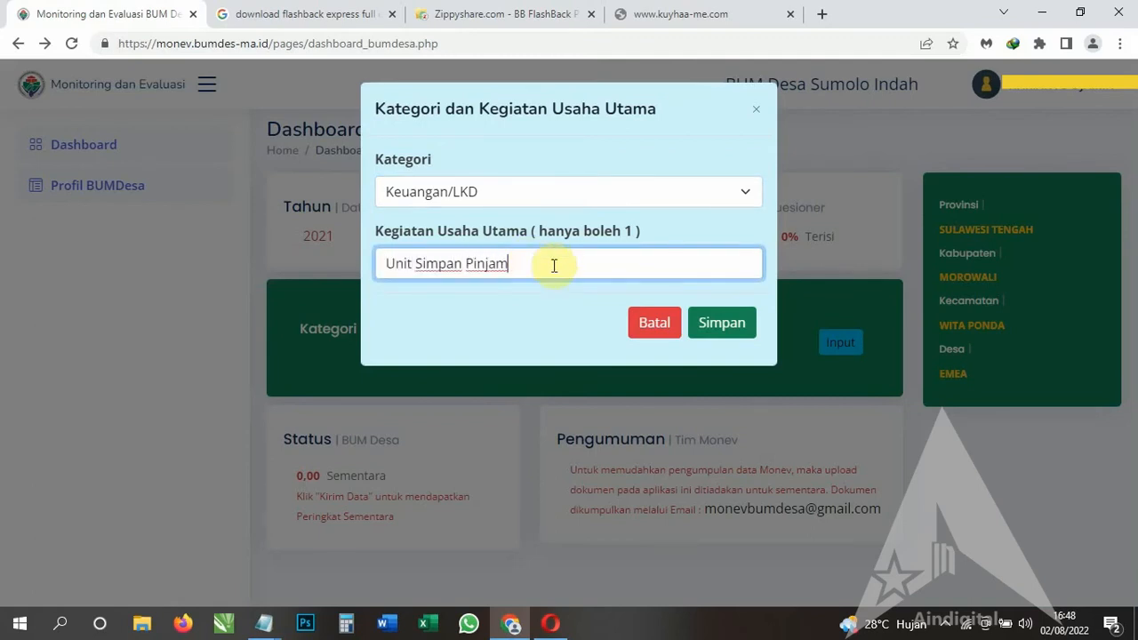
pyautogui.click(722, 324)
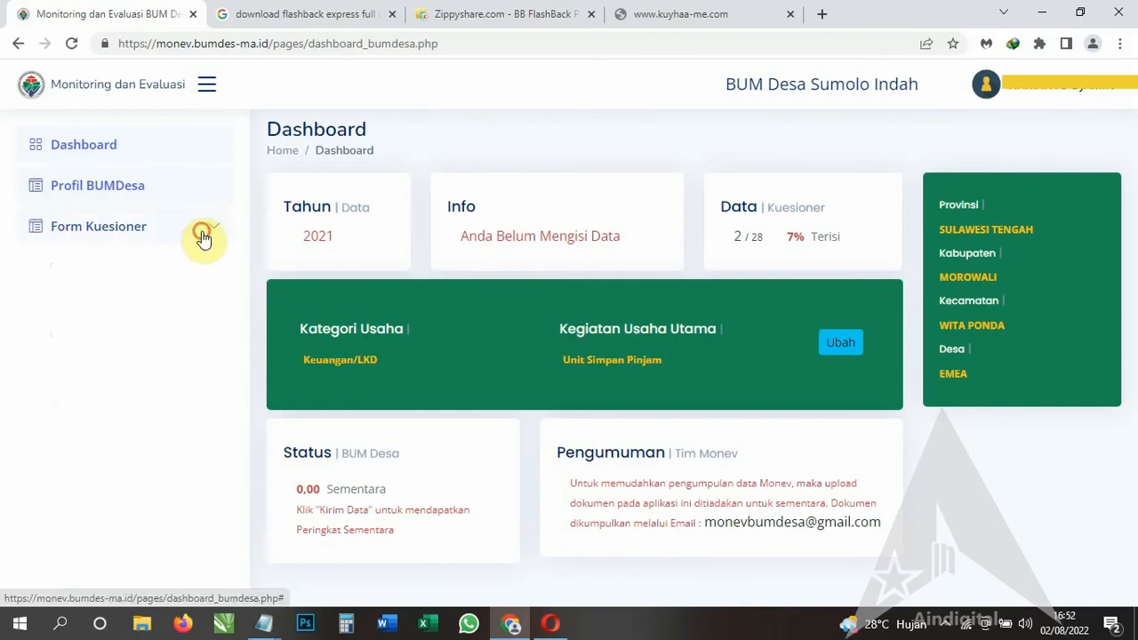
# In Aspek Kelembagaan, answer Menumpang for the office and tick Direktur, Sekretaris dan bendahara, and Karyawan.
pyautogui.click(200, 234)
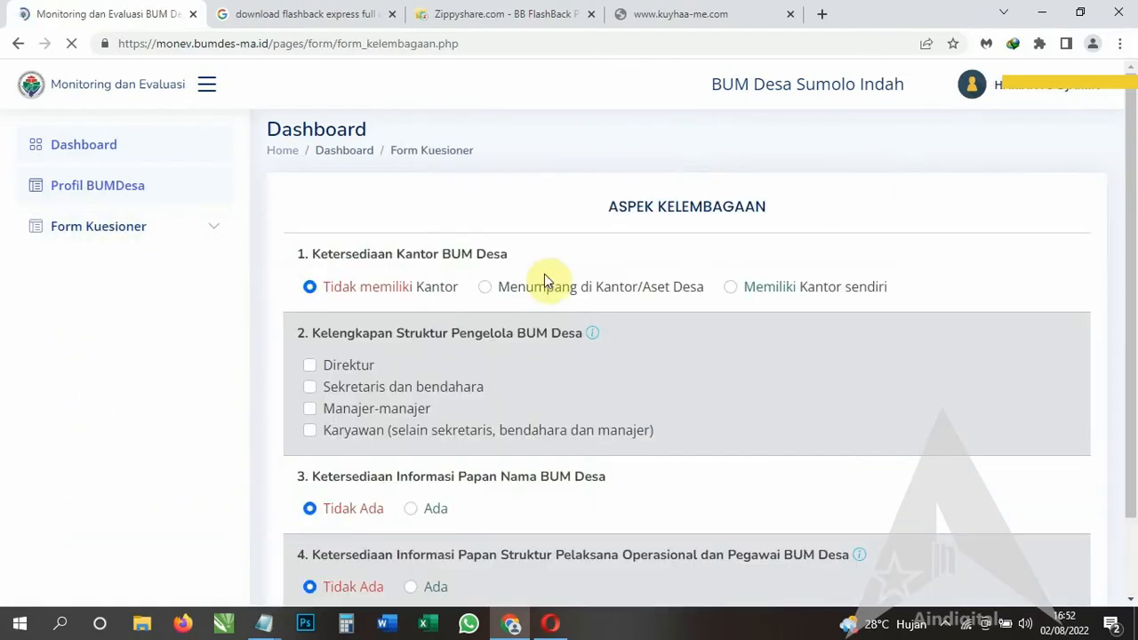
pyautogui.click(485, 287)
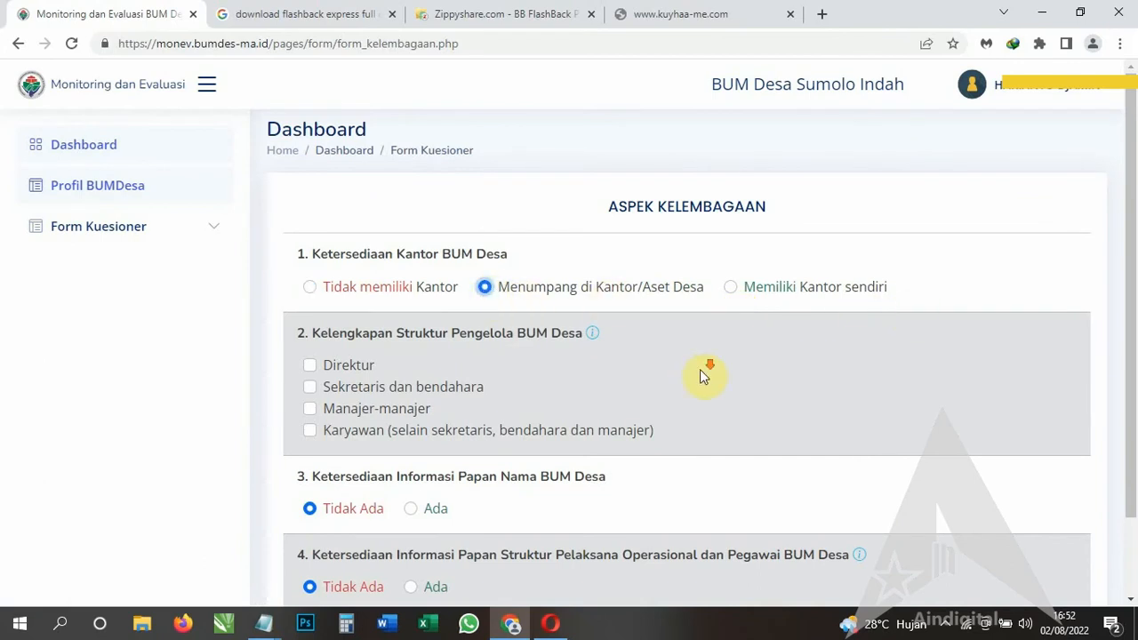
pyautogui.scroll(-1, 698, 369)
pyautogui.click(309, 281)
pyautogui.click(310, 304)
pyautogui.scroll(-1, 430, 389)
pyautogui.click(310, 338)
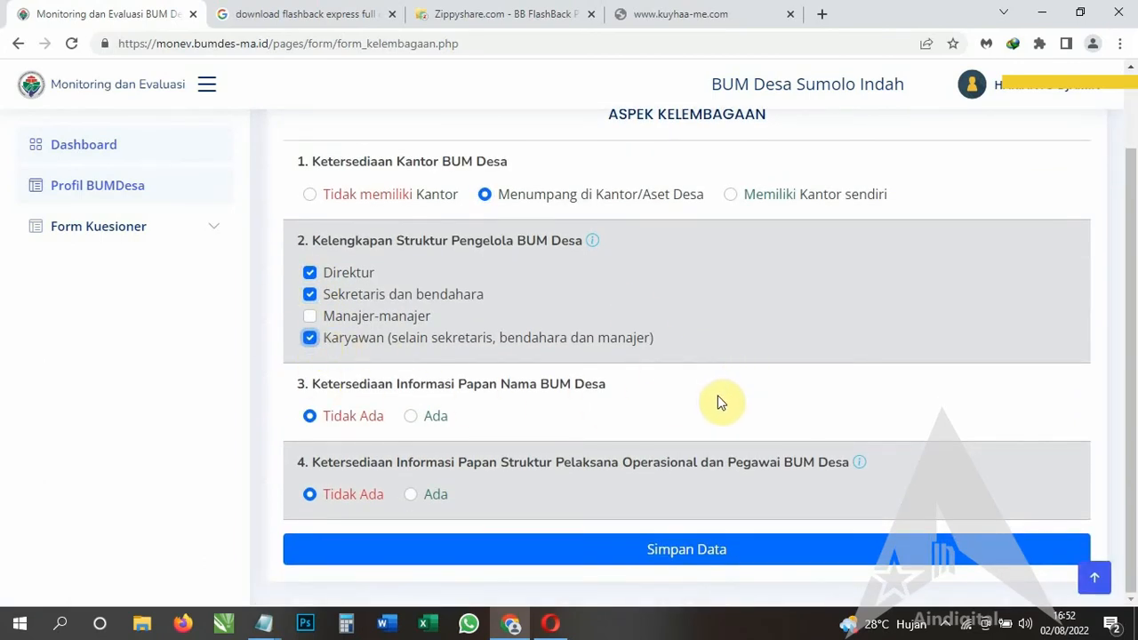
# Answer Ada for the name-board and structure-board questions, then save and confirm with Ya.
pyautogui.click(411, 416)
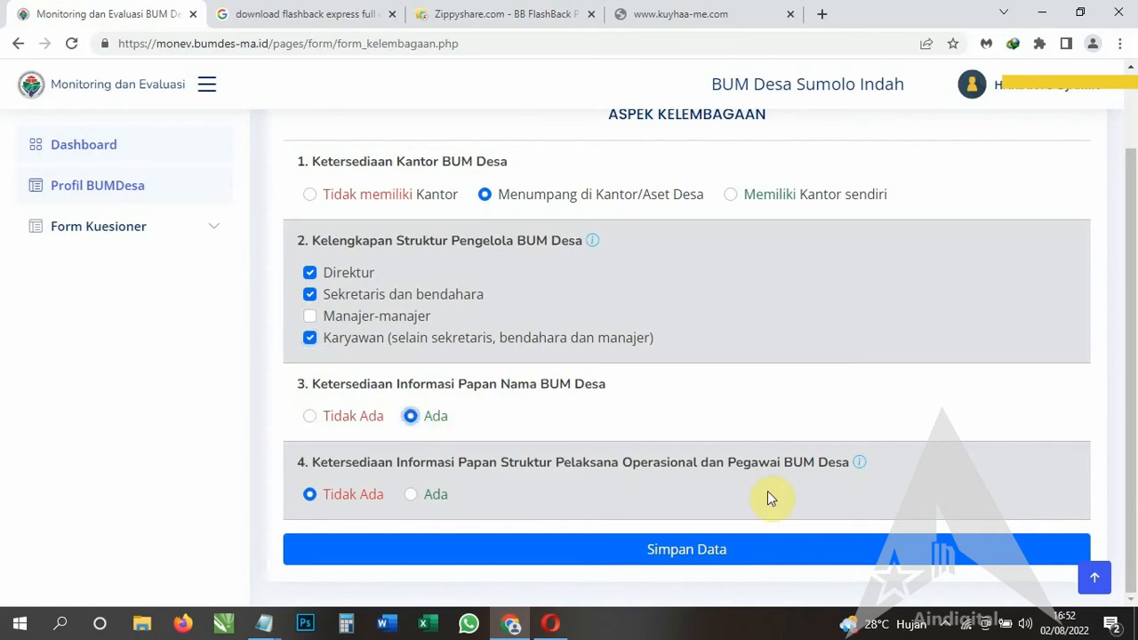
pyautogui.click(411, 495)
pyautogui.click(762, 549)
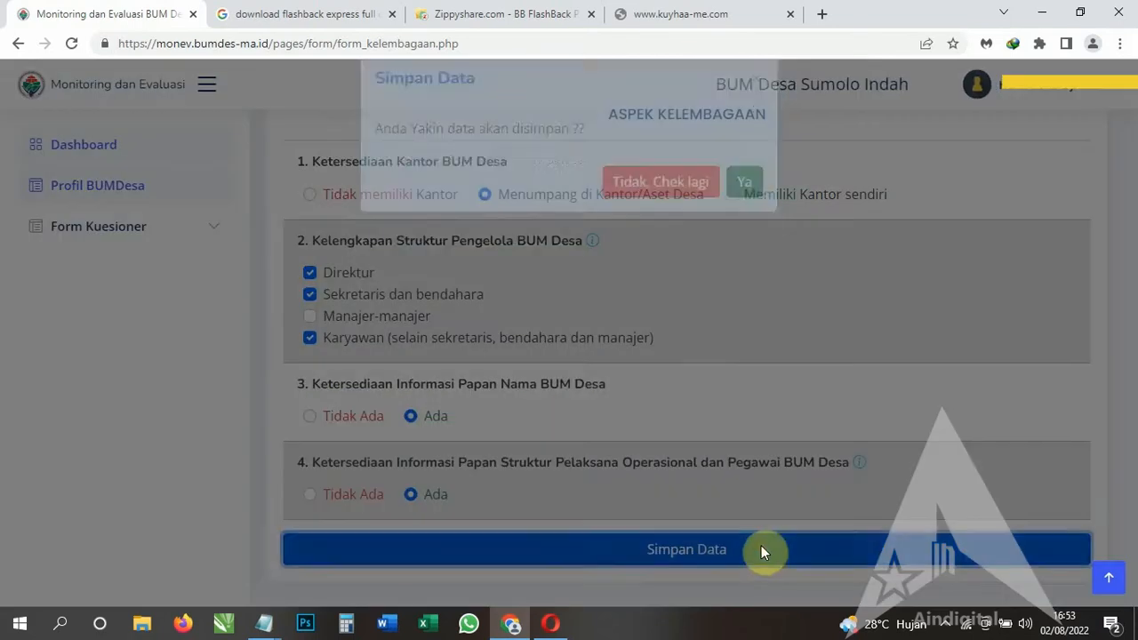
pyautogui.click(745, 216)
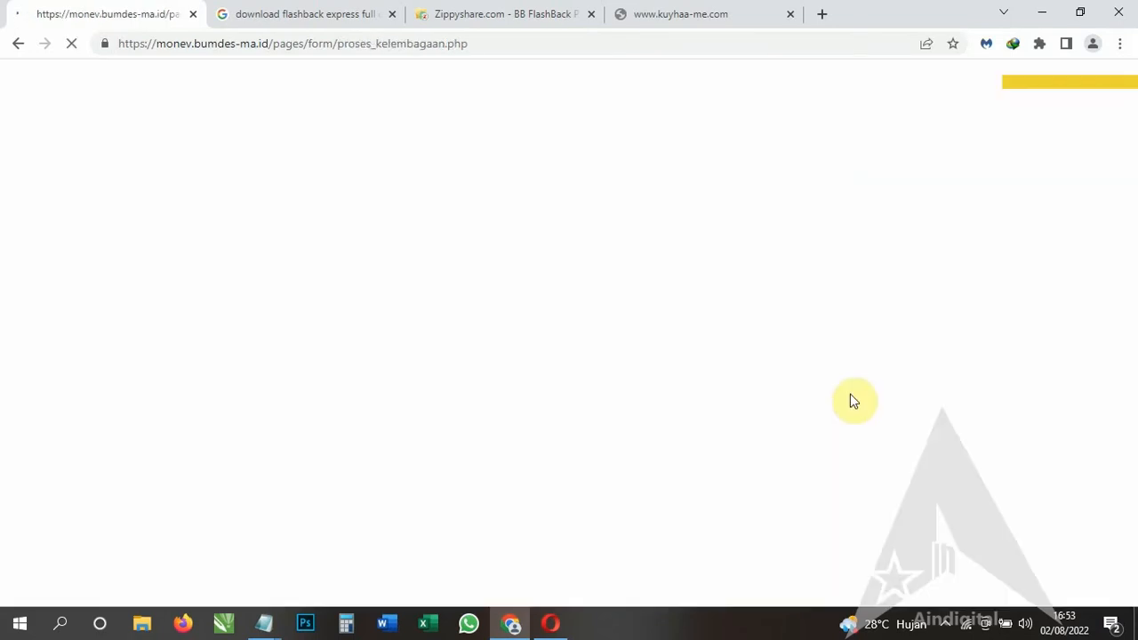
pyautogui.click(946, 625)
pyautogui.click(946, 629)
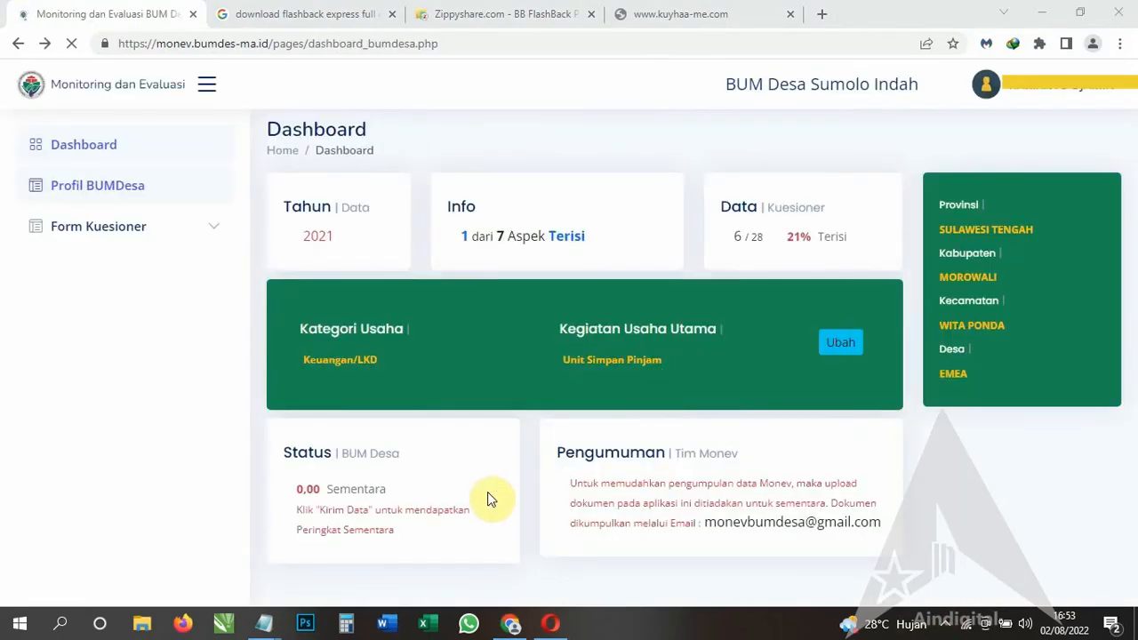
# In Aspek Manajemen, answer Ada for work program, HR, business activity, finance guidelines and digital technology.
pyautogui.click(170, 226)
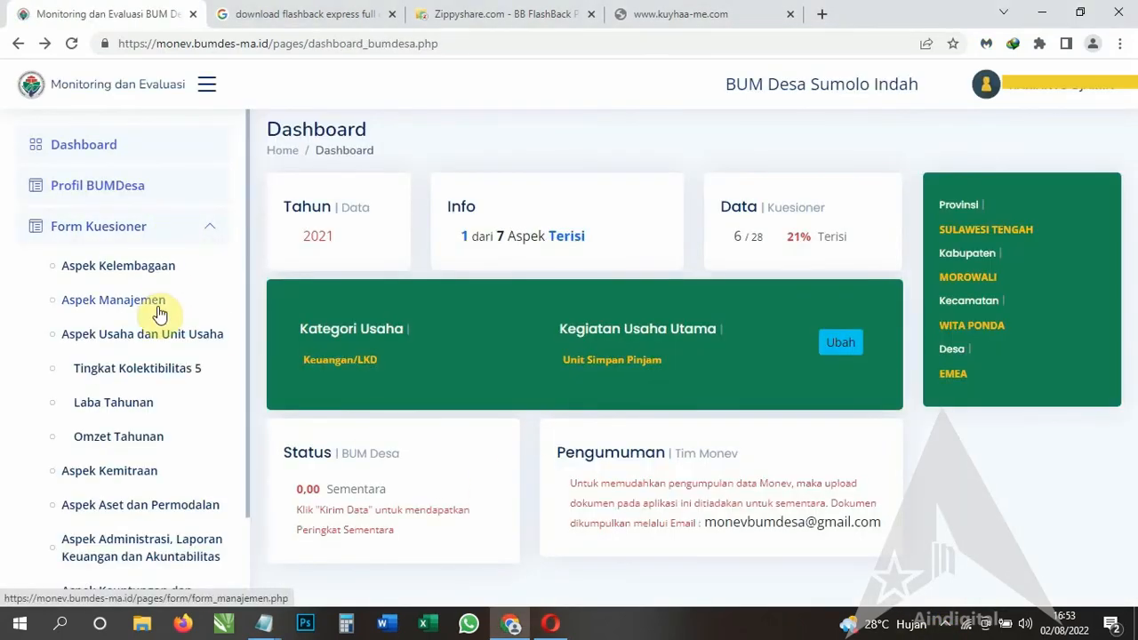
pyautogui.click(161, 313)
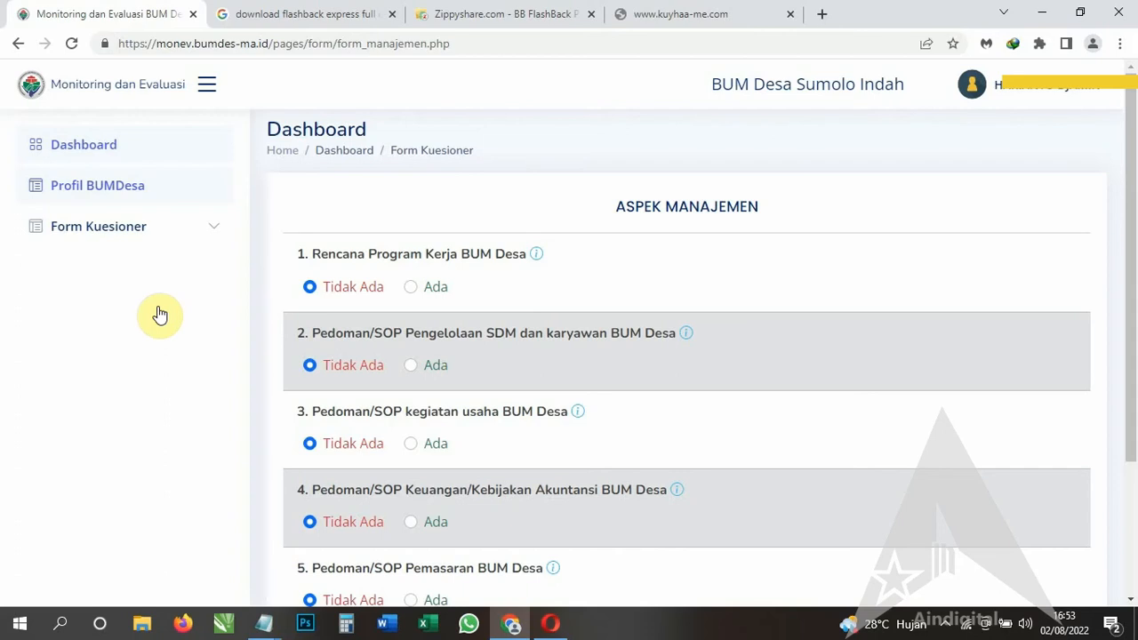
pyautogui.click(413, 286)
pyautogui.scroll(-1, 481, 373)
pyautogui.click(412, 285)
pyautogui.click(425, 363)
pyautogui.scroll(-1, 433, 372)
pyautogui.click(414, 336)
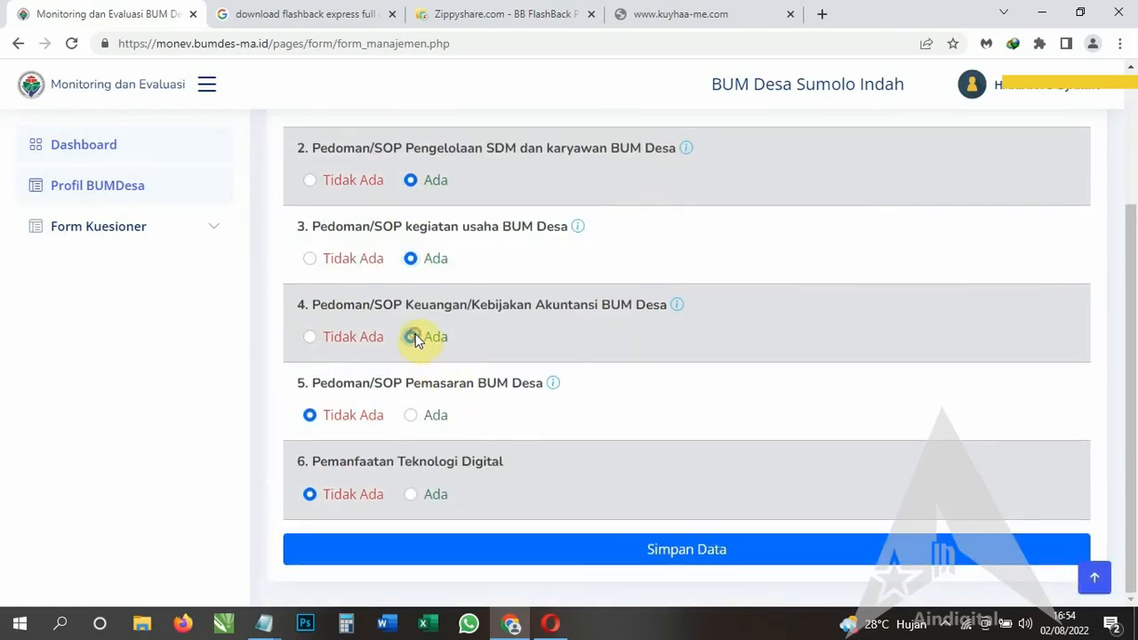
pyautogui.click(409, 495)
# Toggle the finance guidelines answer to Tidak Ada and back to Ada, then save and confirm with Ya.
pyautogui.scroll(2, 595, 463)
pyautogui.scroll(-2, 594, 463)
pyautogui.scroll(2, 594, 463)
pyautogui.click(309, 504)
pyautogui.scroll(-2, 626, 466)
pyautogui.click(410, 336)
pyautogui.click(737, 549)
pyautogui.click(744, 214)
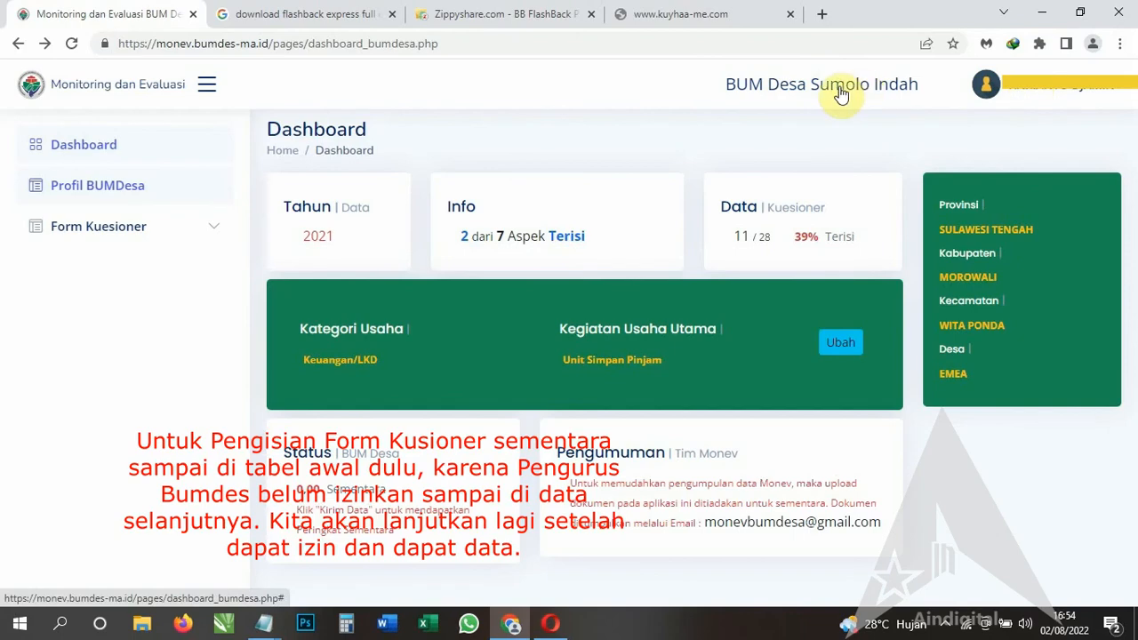
# Toggle the side navigation, reload the dashboard, and visit the home page and back.
pyautogui.click(205, 85)
pyautogui.click(205, 86)
pyautogui.click(89, 157)
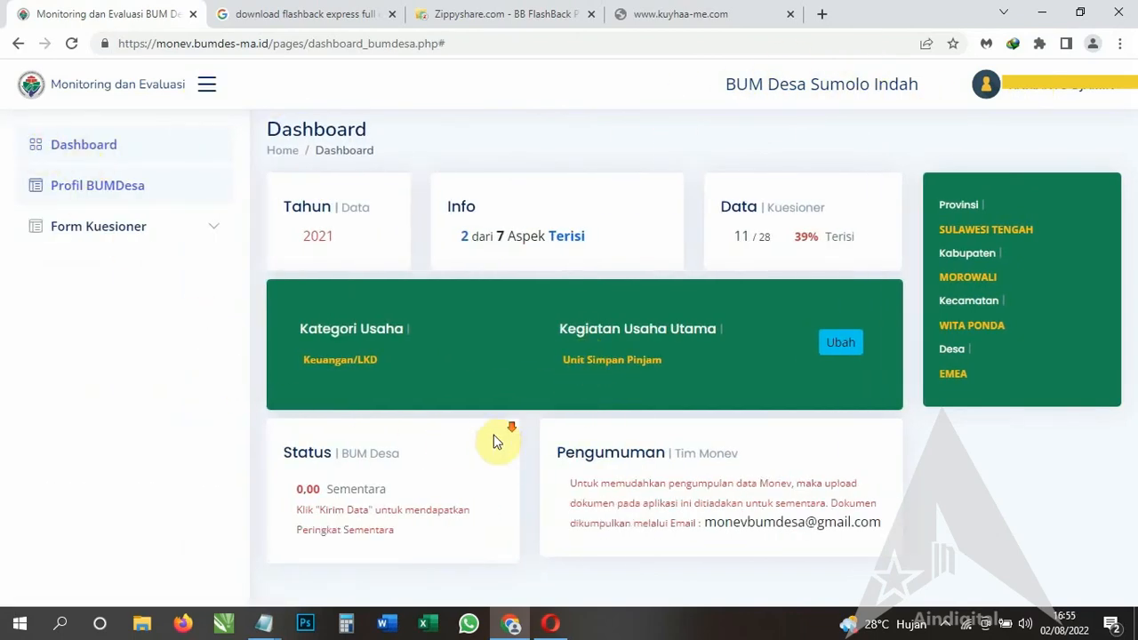
pyautogui.click(283, 151)
pyautogui.click(17, 46)
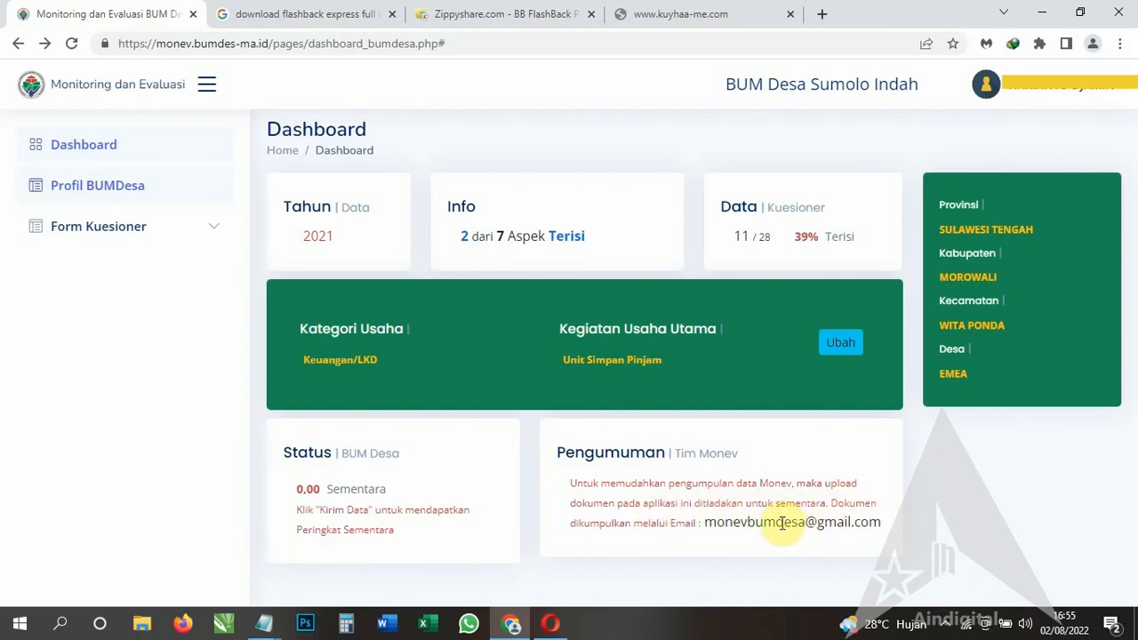
# Hide the side navigation so the dashboard fills the full width.
pyautogui.moveTo(570, 483); pyautogui.dragTo(881, 525)
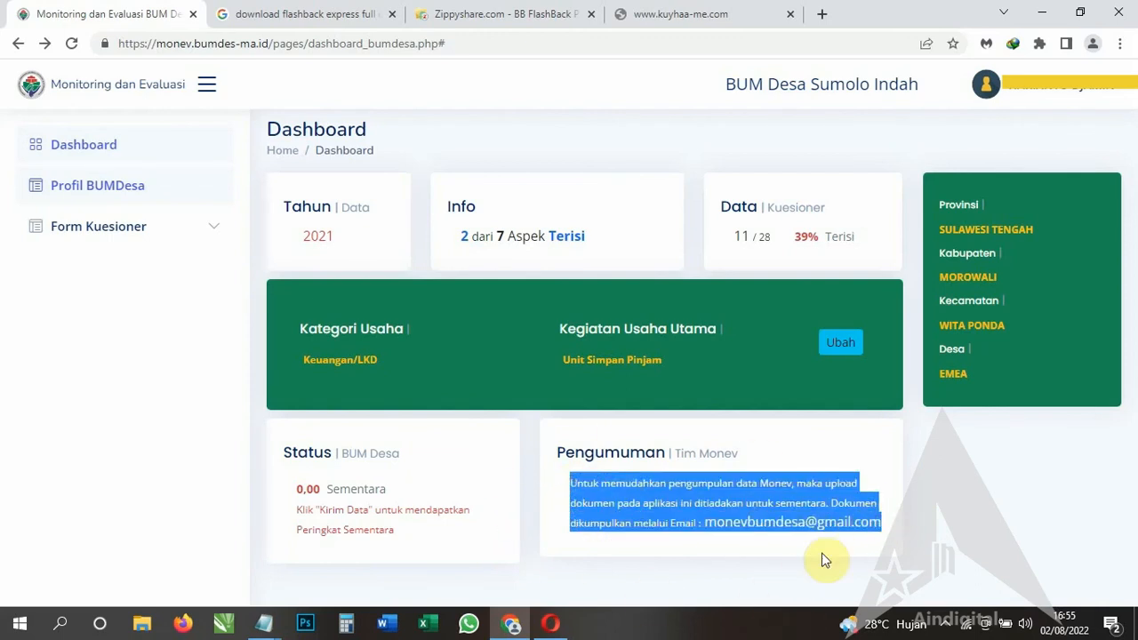
pyautogui.click(423, 538)
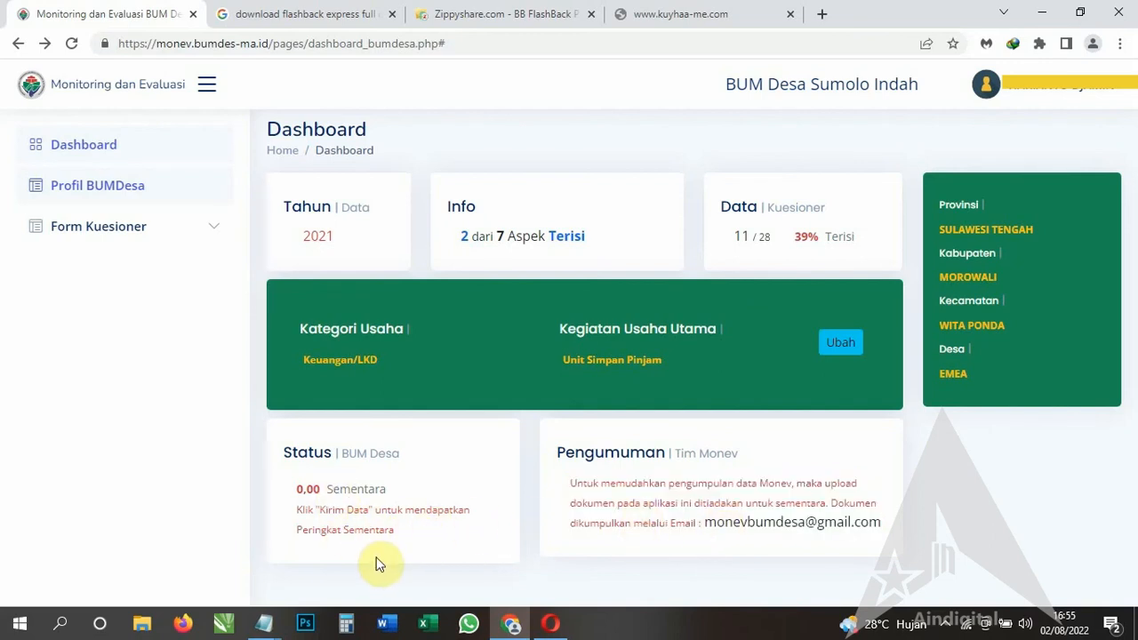
pyautogui.click(209, 85)
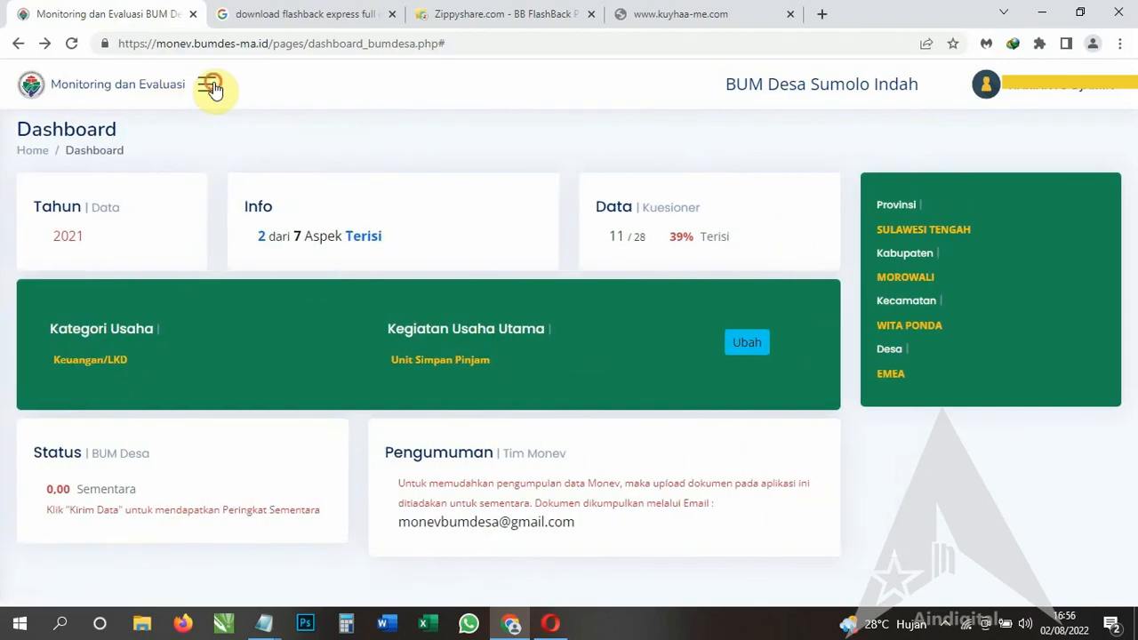